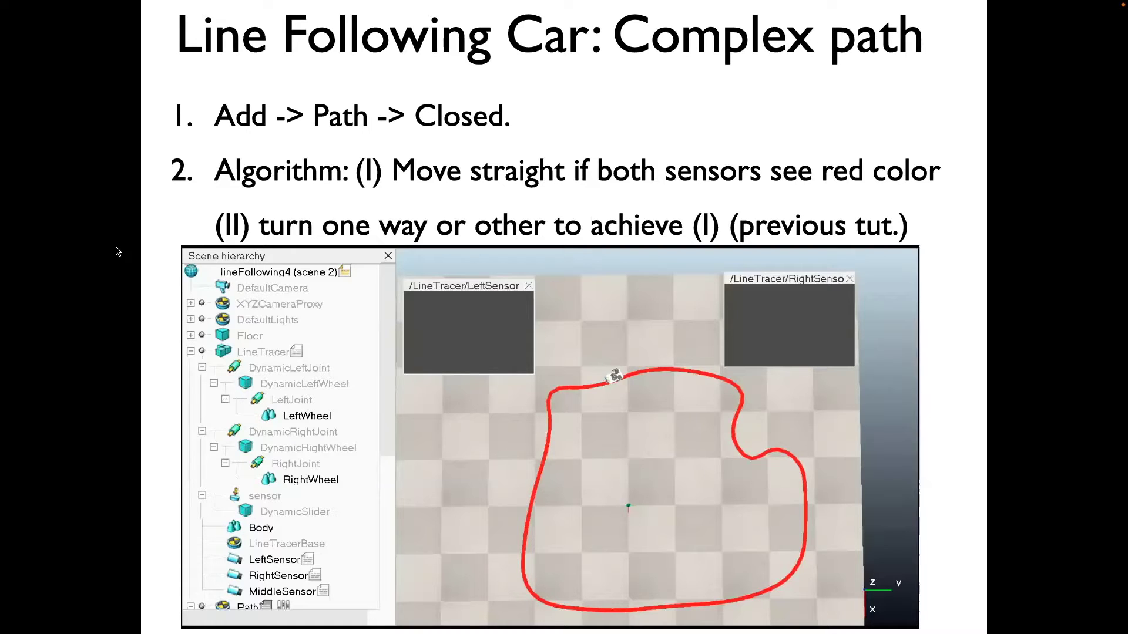
- Play the slide's demo video of the car following the path before switching to CoppeliaSim
{"action": "left_click", "coordinate": [291, 434]}
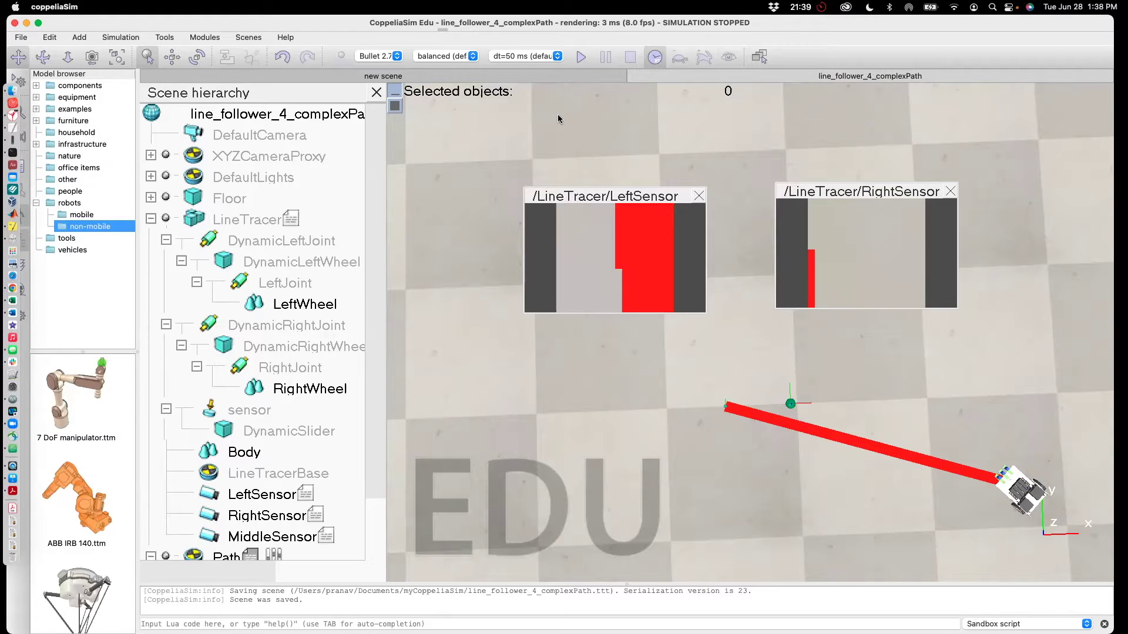
- Run and stop the simulation, then delete the straight red Path
{"action": "left_click", "coordinate": [580, 57]}
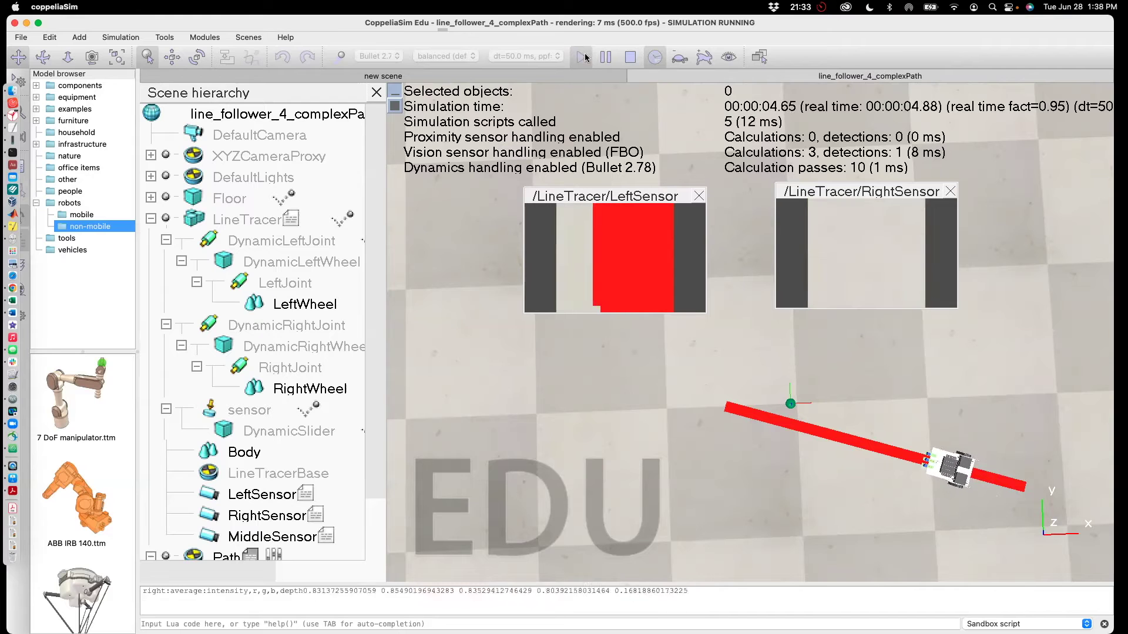
{"action": "left_click", "coordinate": [630, 57]}
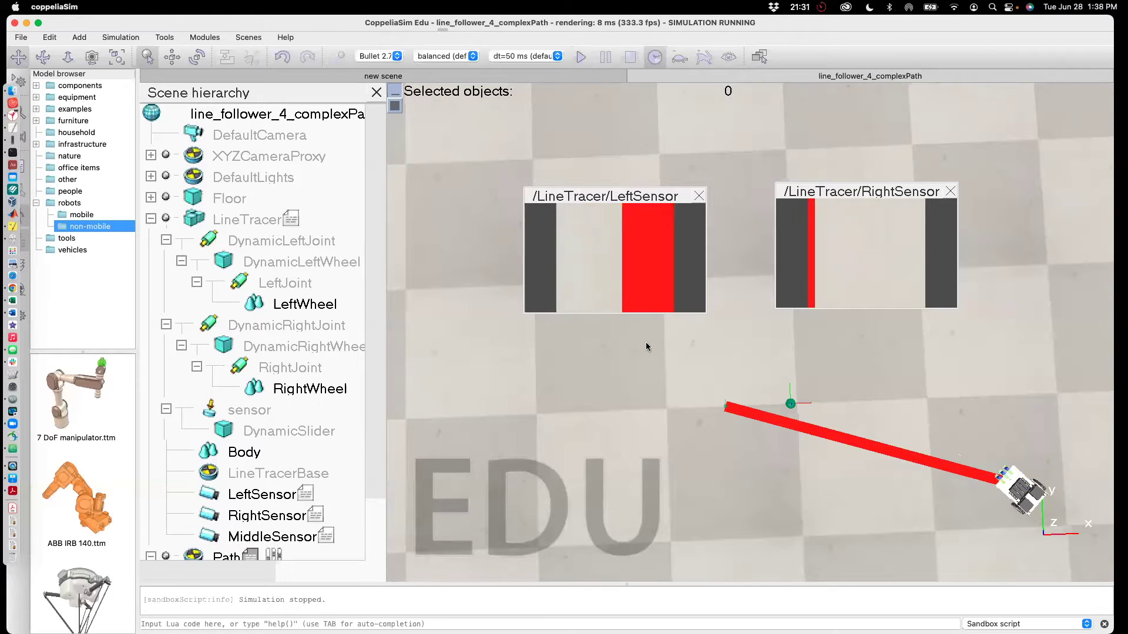
{"action": "left_click", "coordinate": [752, 414]}
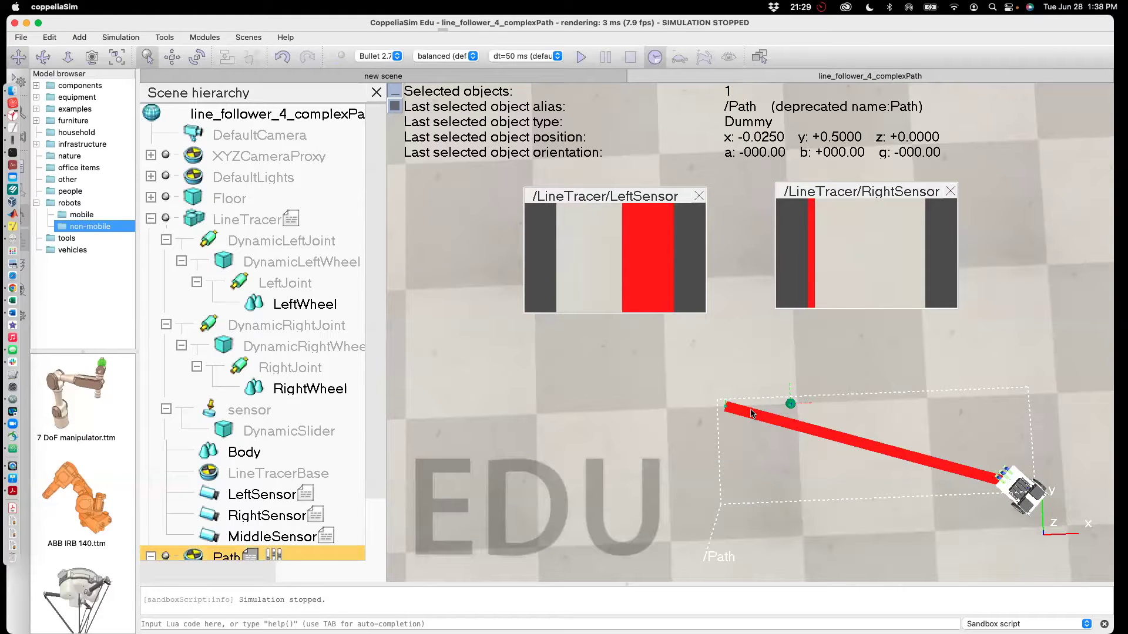
{"action": "key", "text": "Delete"}
- Zoom out, tilt the floor view, and move the LeftSensor and RightSensor views to the top corners
{"action": "scroll", "coordinate": [742, 420], "scroll_direction": "down", "scroll_amount": 2}
{"action": "scroll", "coordinate": [741, 421], "scroll_direction": "down", "scroll_amount": 4}
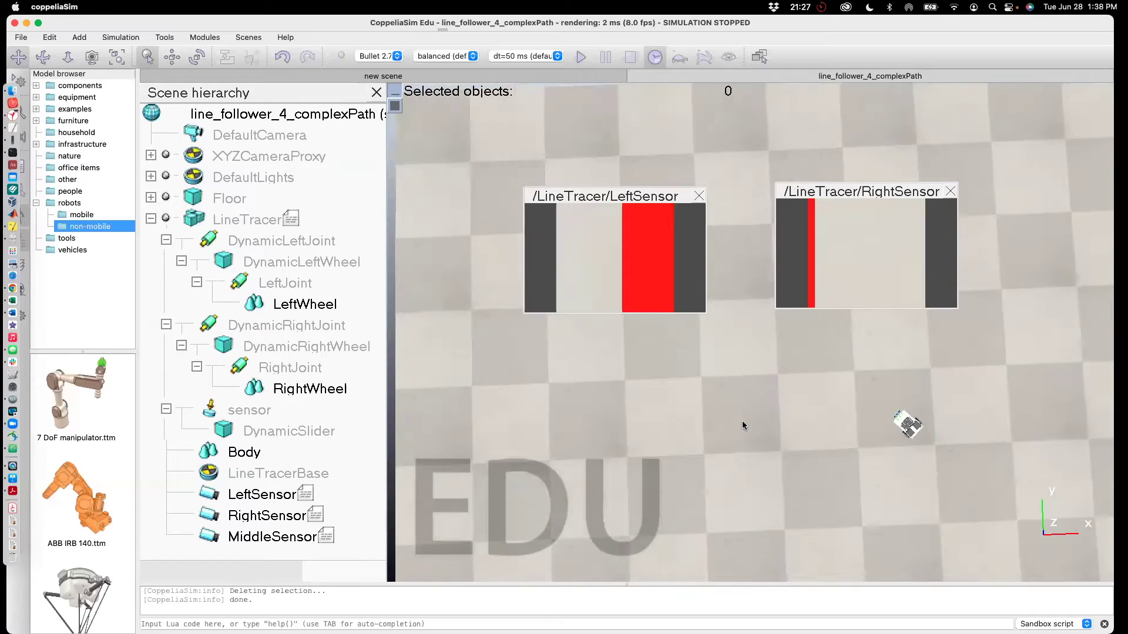
{"action": "scroll", "coordinate": [742, 420], "scroll_direction": "down", "scroll_amount": 1}
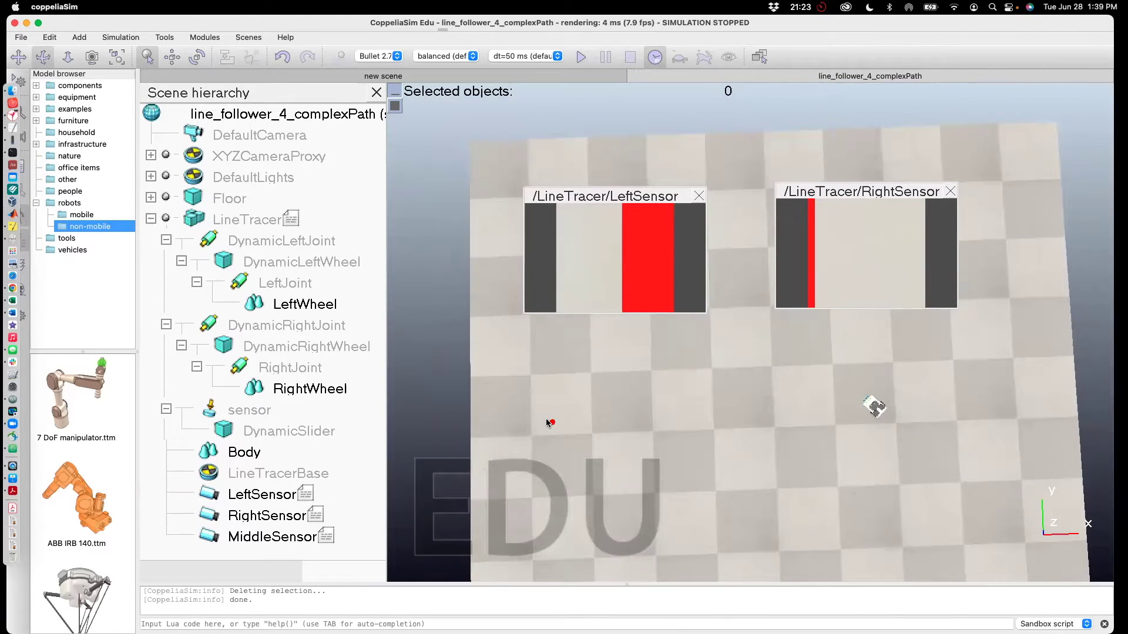
{"action": "left_click_drag", "start_coordinate": [551, 421], "coordinate": [549, 424]}
{"action": "left_click_drag", "start_coordinate": [586, 185], "coordinate": [490, 112]}
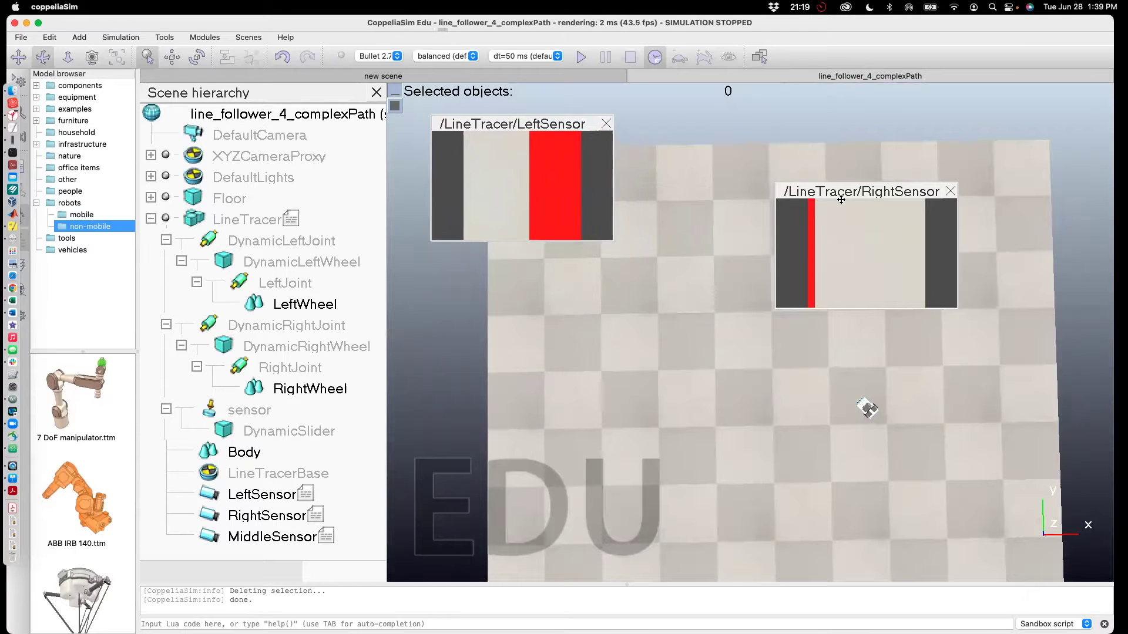
{"action": "left_click_drag", "start_coordinate": [863, 191], "coordinate": [956, 104]}
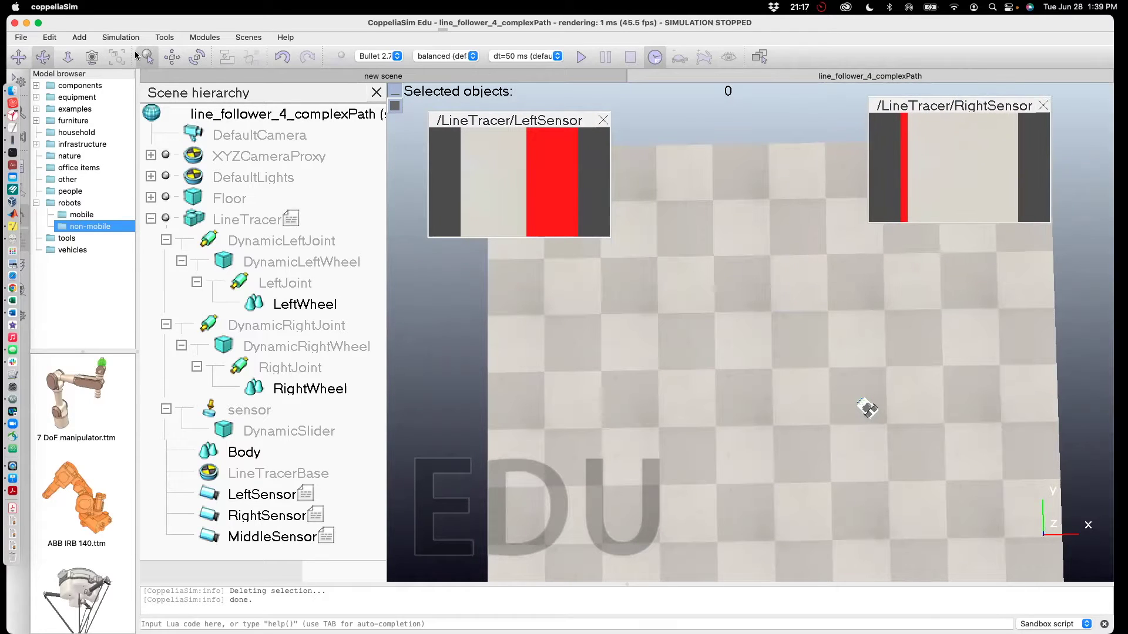
- Add a closed path via Add > Path > Closed and expand it to show ctrlPt[0]–ctrlPt[15]
{"action": "left_click", "coordinate": [83, 37]}
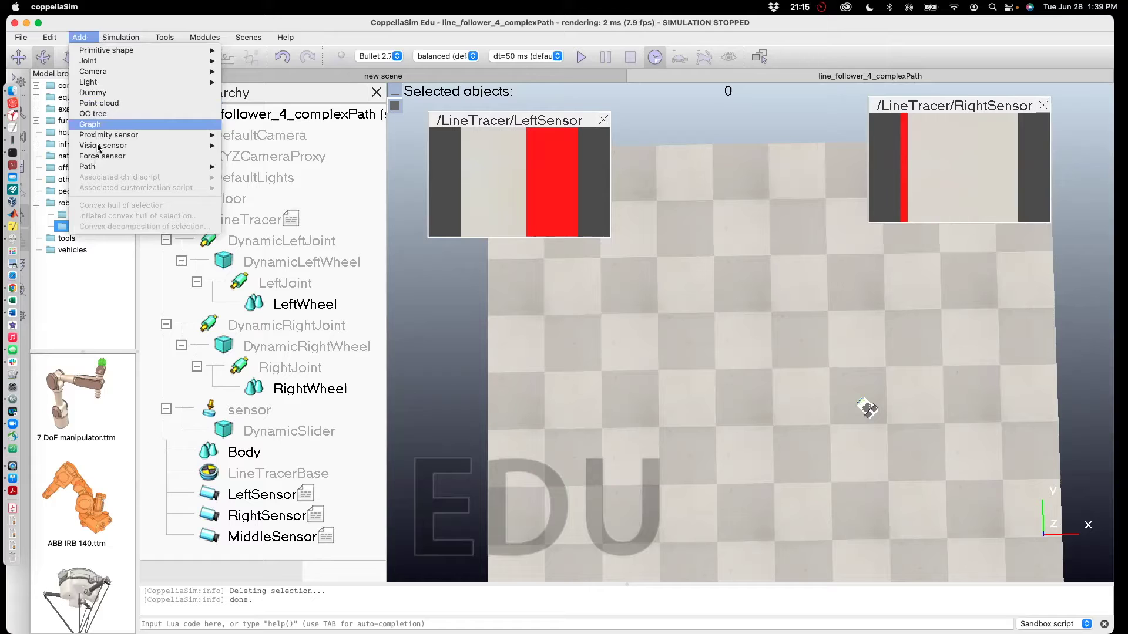
{"action": "mouse_move", "coordinate": [200, 166]}
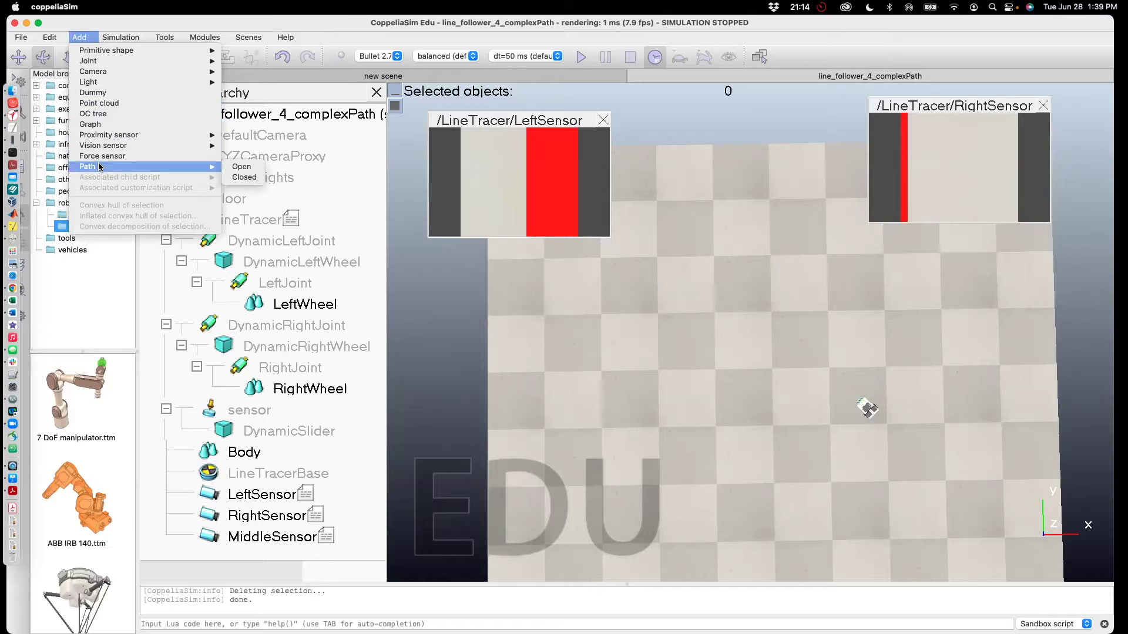
{"action": "left_click", "coordinate": [241, 176]}
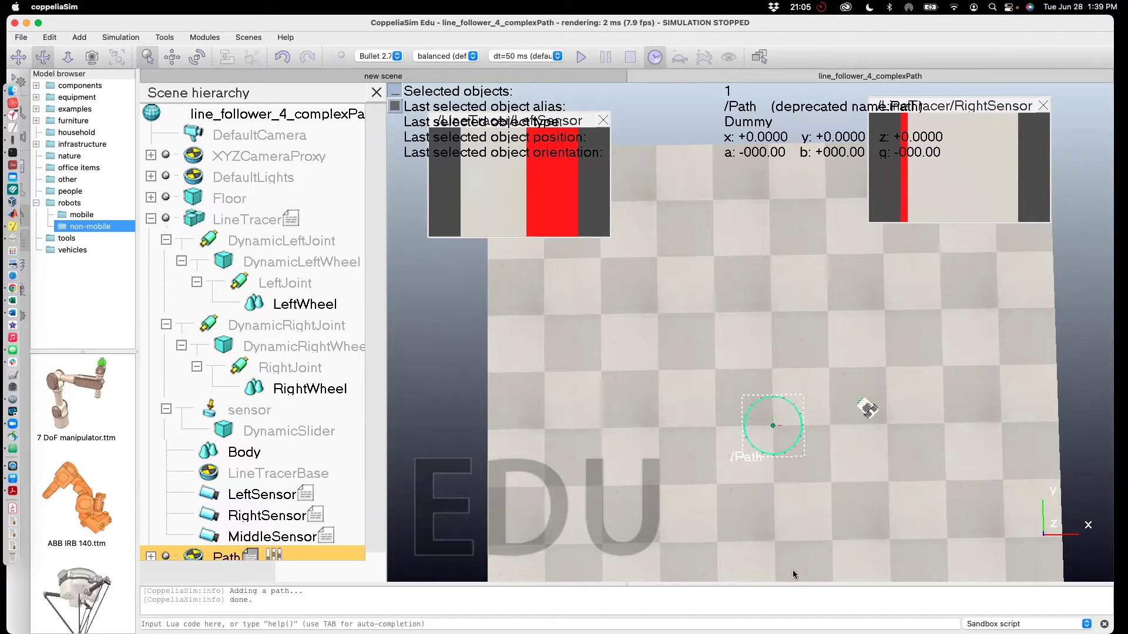
{"action": "scroll", "coordinate": [280, 492], "scroll_direction": "down", "scroll_amount": 1}
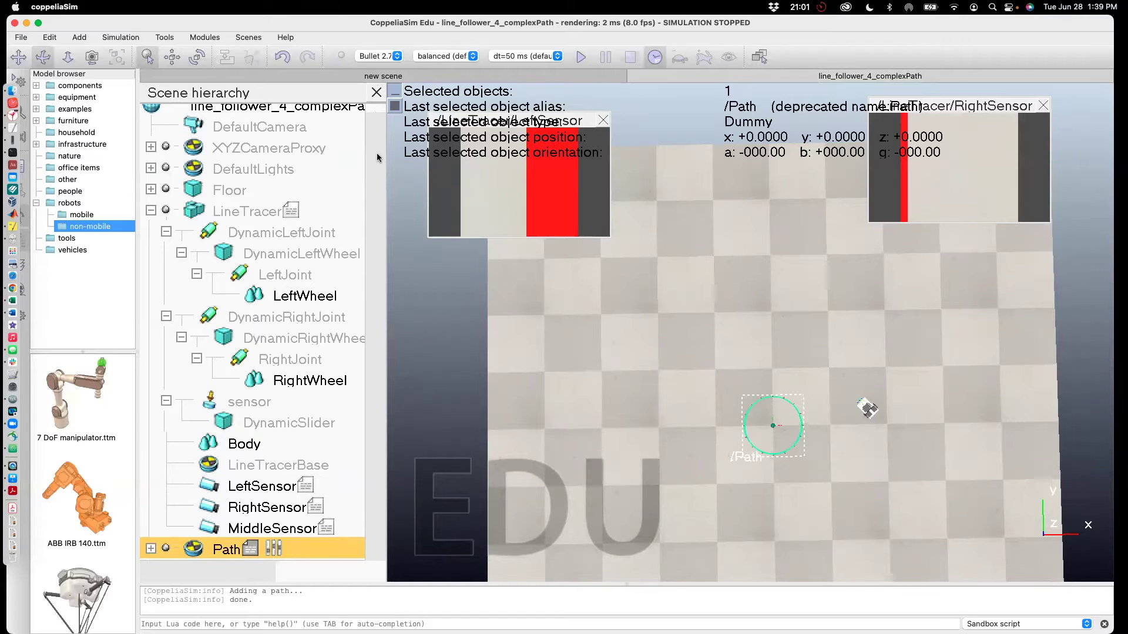
{"action": "left_click", "coordinate": [152, 549]}
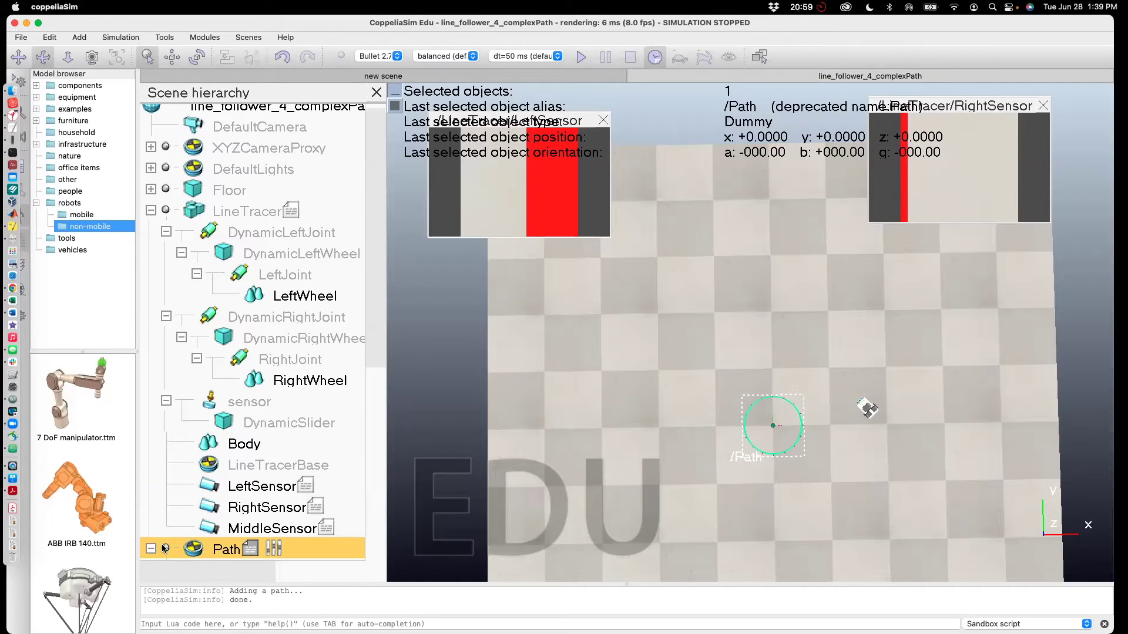
{"action": "scroll", "coordinate": [336, 511], "scroll_direction": "down", "scroll_amount": 5}
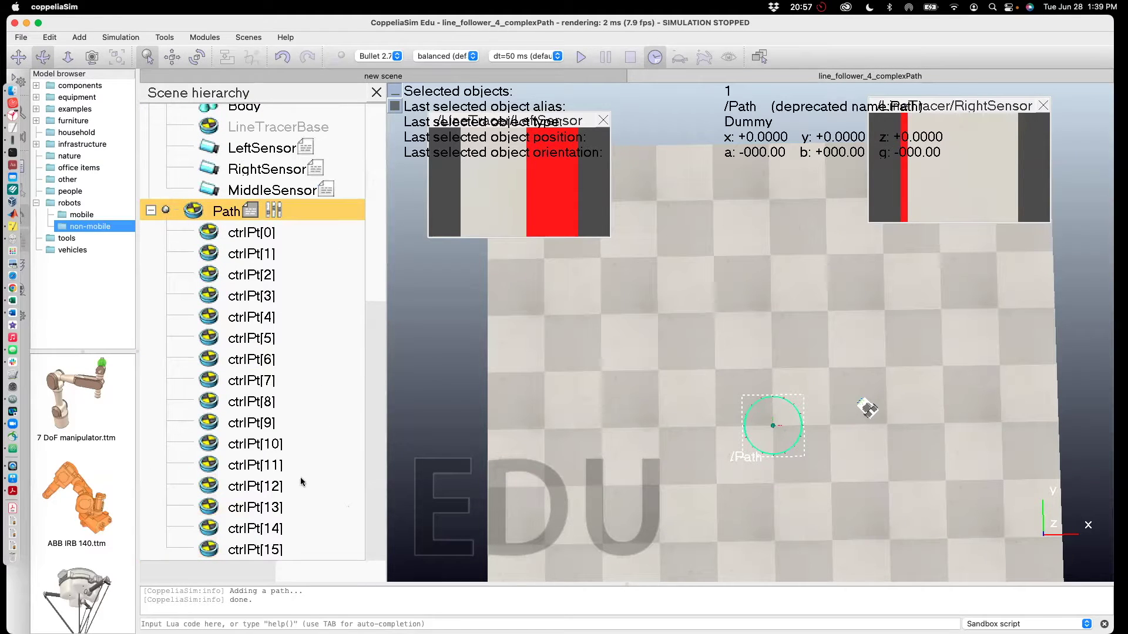
- Enable object translation and pull ctrlPt[0] out right and ctrlPt[1] up-right
{"action": "left_click", "coordinate": [257, 234]}
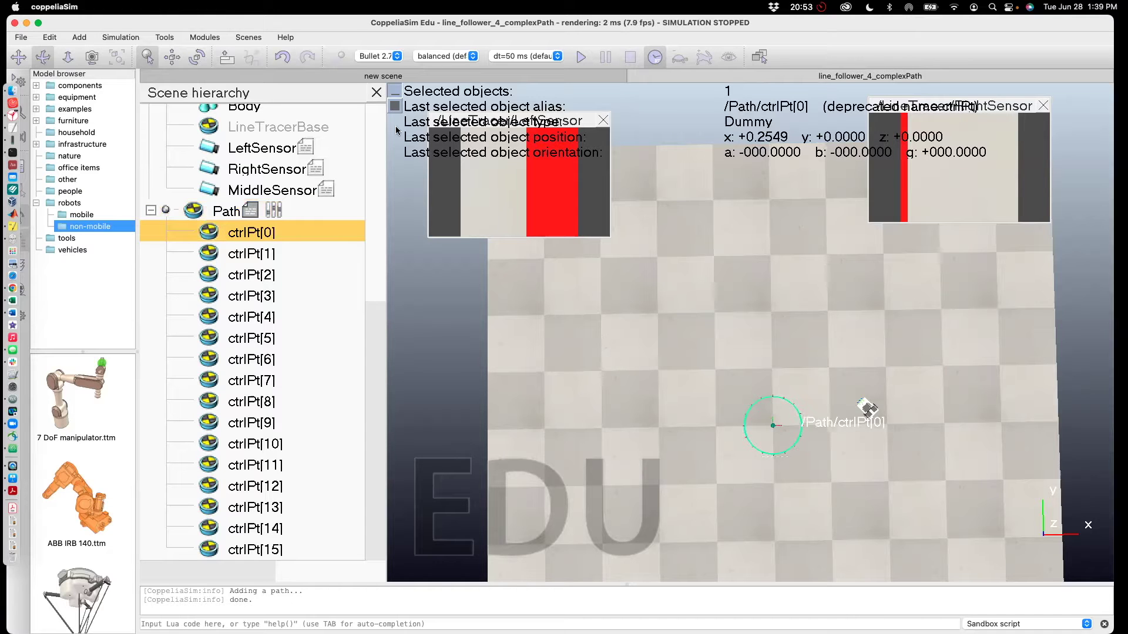
{"action": "left_click", "coordinate": [172, 58]}
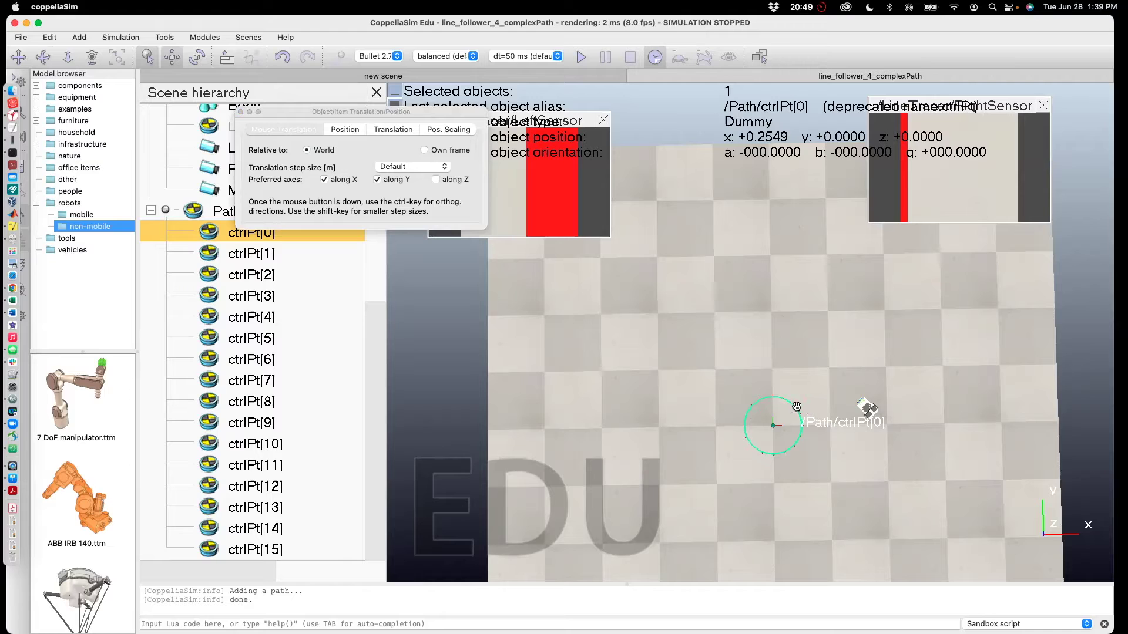
{"action": "left_click_drag", "start_coordinate": [857, 418], "coordinate": [1005, 397]}
{"action": "left_click_drag", "start_coordinate": [973, 447], "coordinate": [971, 447]}
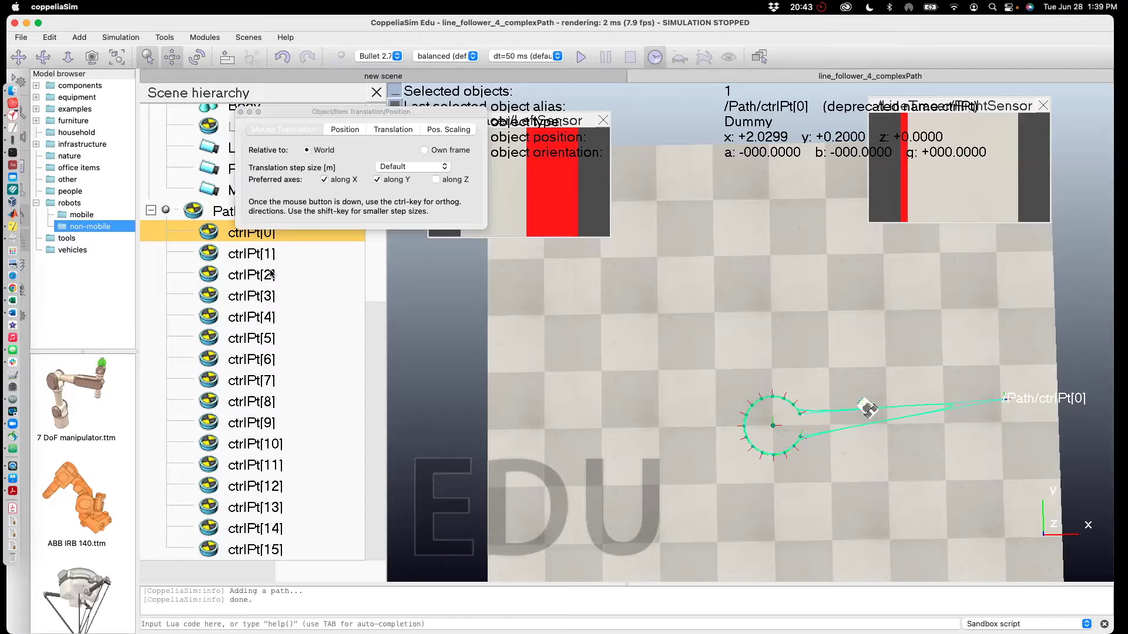
{"action": "left_click", "coordinate": [281, 257]}
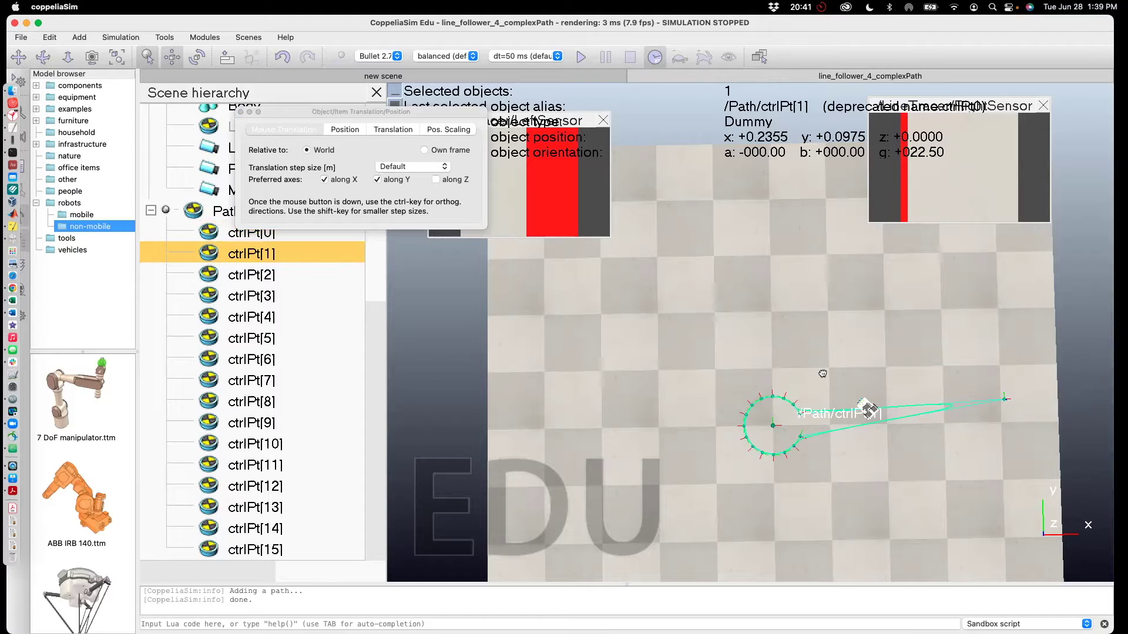
{"action": "left_click_drag", "start_coordinate": [823, 374], "coordinate": [925, 218]}
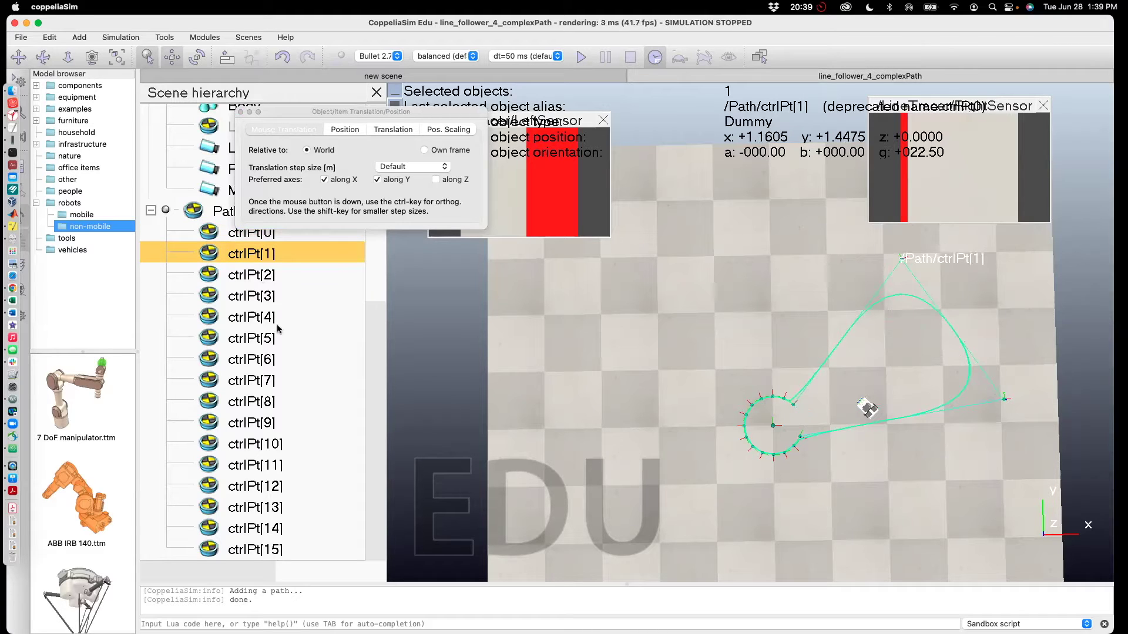
- Drag ctrlPt[2] up, ctrlPt[3] up-left, ctrlPt[4] and ctrlPt[5] left, ctrlPt[6] down-left
{"action": "left_click", "coordinate": [790, 464]}
{"action": "left_click_drag", "start_coordinate": [792, 403], "coordinate": [793, 201]}
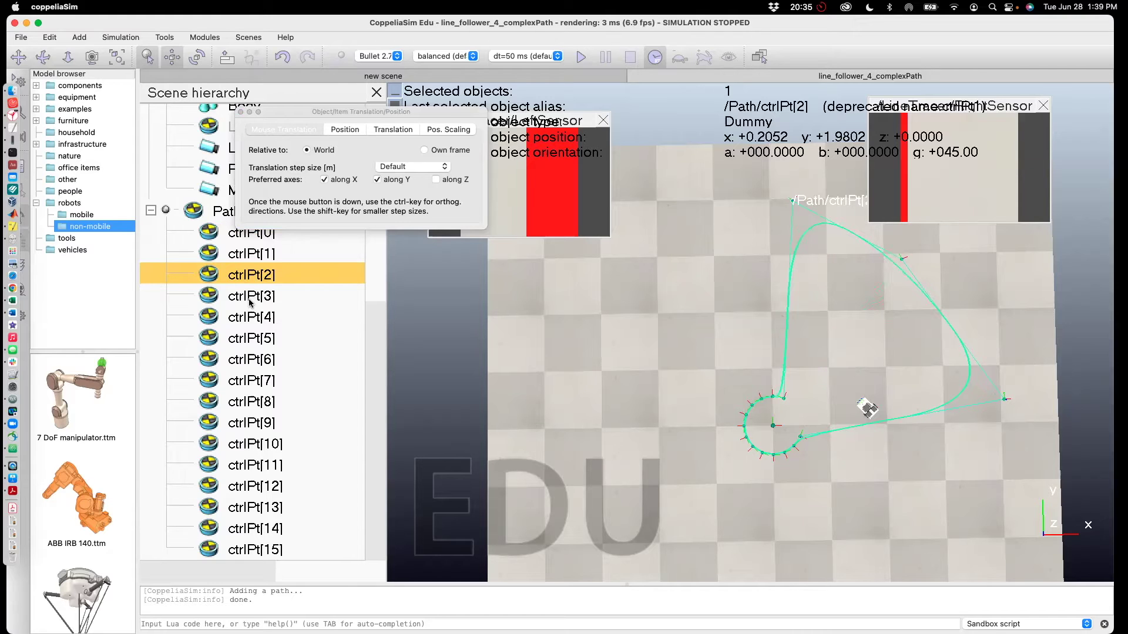
{"action": "left_click", "coordinate": [250, 302]}
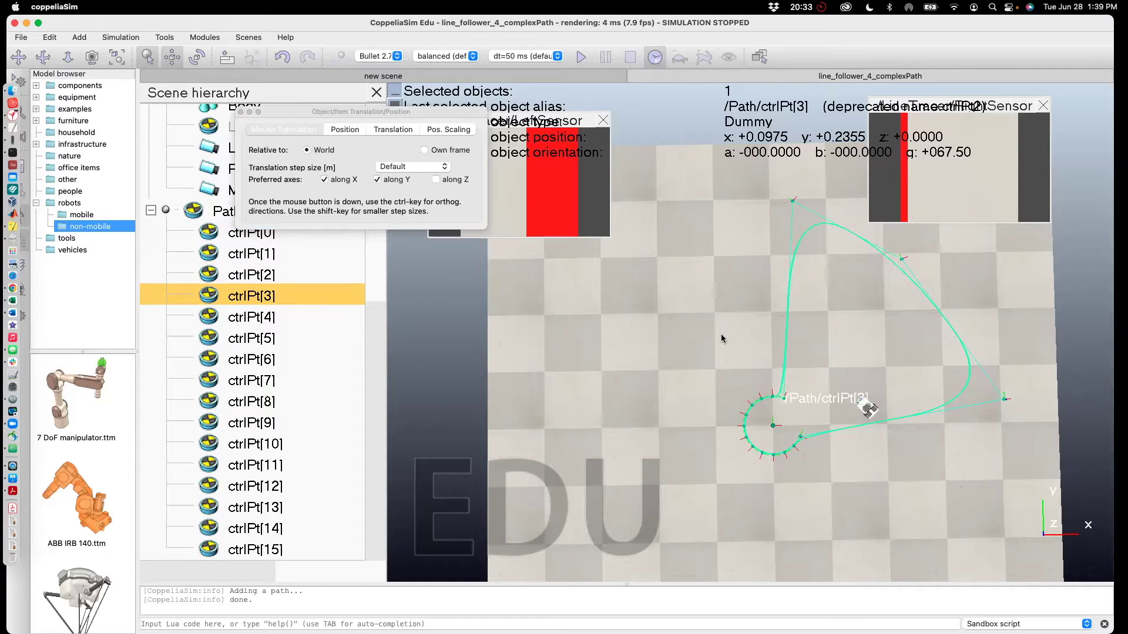
{"action": "left_click_drag", "start_coordinate": [785, 398], "coordinate": [683, 260]}
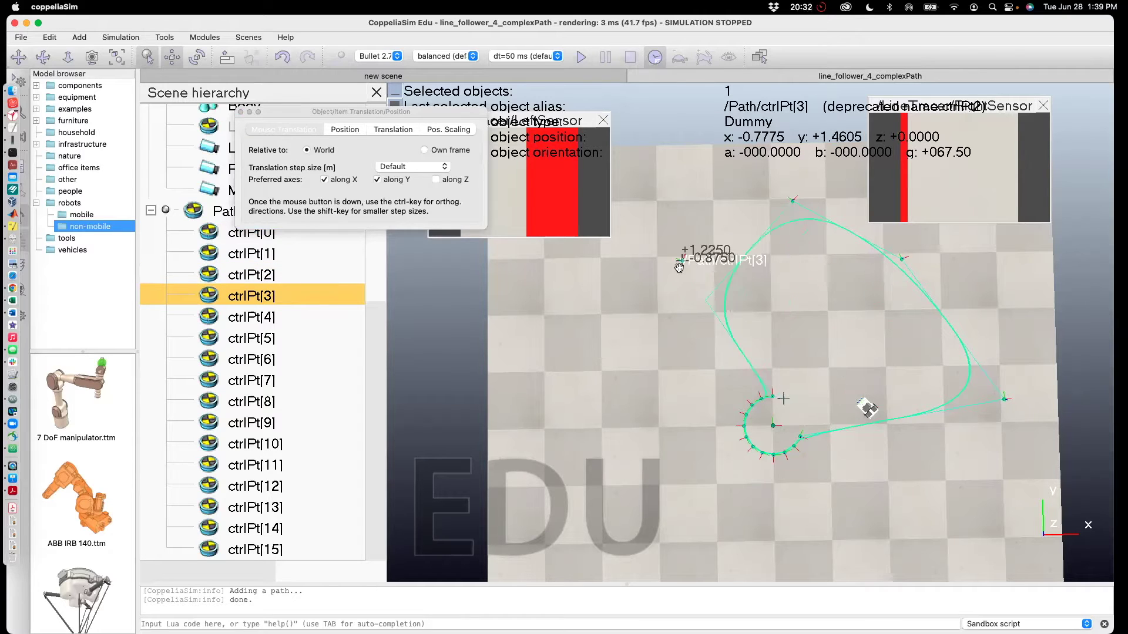
{"action": "left_click", "coordinate": [241, 319]}
{"action": "left_click_drag", "start_coordinate": [773, 396], "coordinate": [561, 326]}
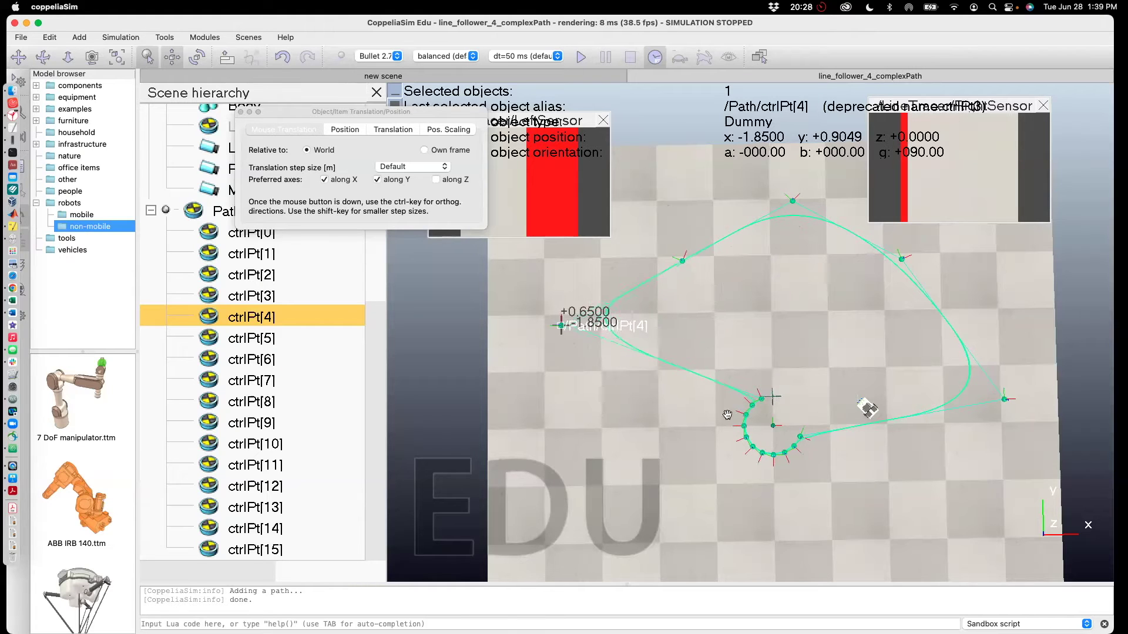
{"action": "left_click", "coordinate": [283, 338]}
{"action": "left_click_drag", "start_coordinate": [757, 400], "coordinate": [551, 460]}
{"action": "left_click", "coordinate": [739, 409]}
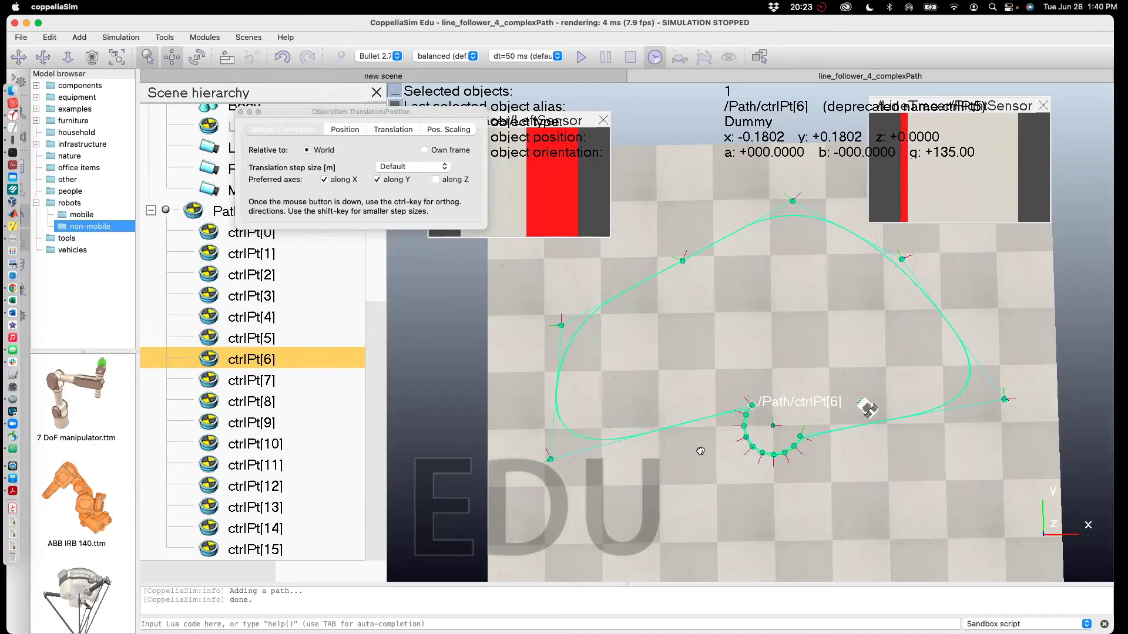
{"action": "left_click_drag", "start_coordinate": [700, 451], "coordinate": [587, 543]}
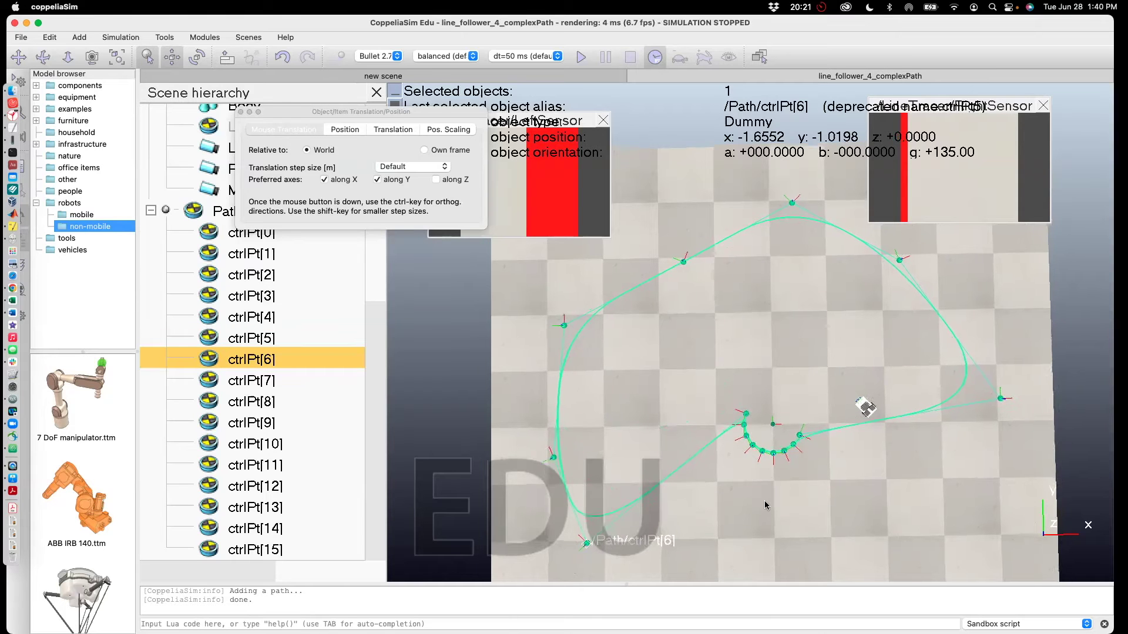
- Pull control points ctrlPt[7], ctrlPt[8] and ctrlPt[9] downward
{"action": "scroll", "coordinate": [764, 501], "scroll_direction": "down", "scroll_amount": 5}
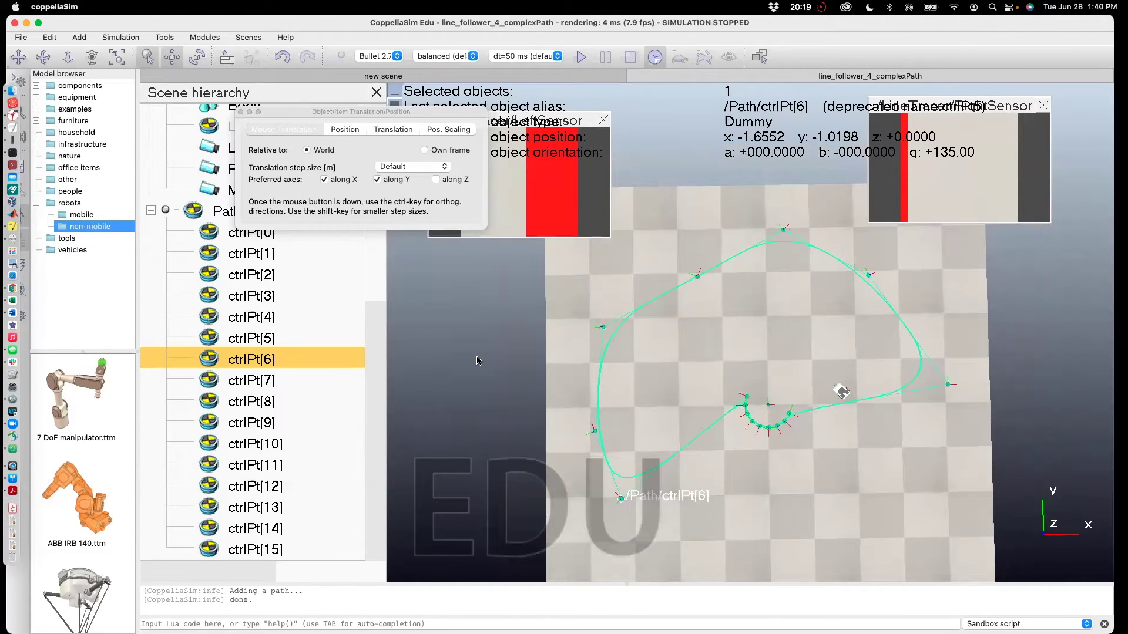
{"action": "key", "text": "Down"}
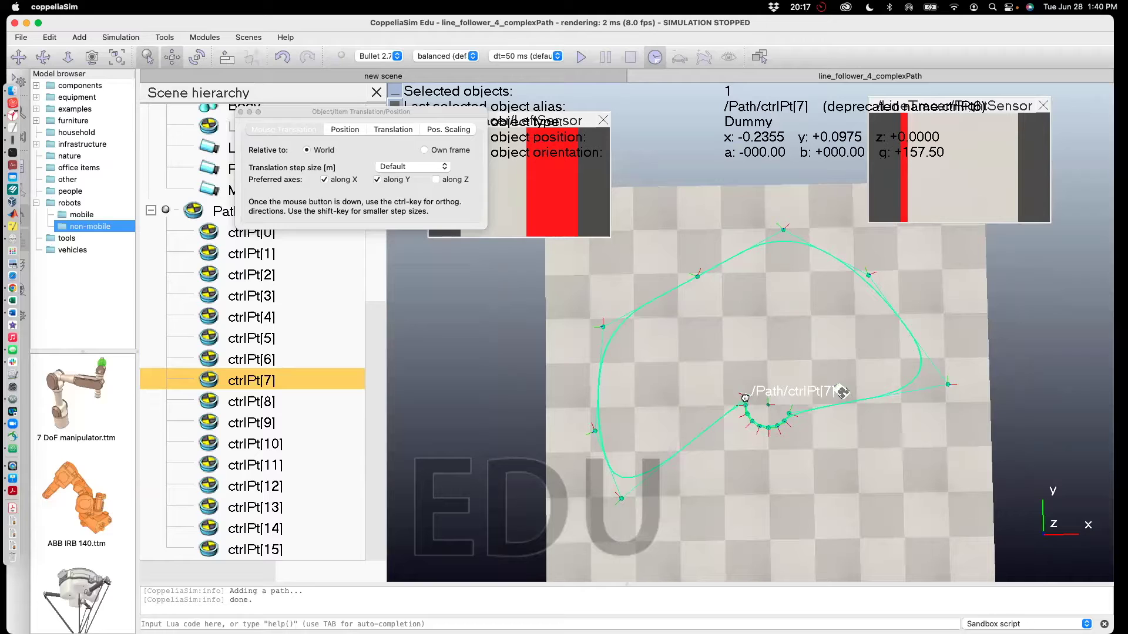
{"action": "left_click_drag", "start_coordinate": [745, 399], "coordinate": [731, 548]}
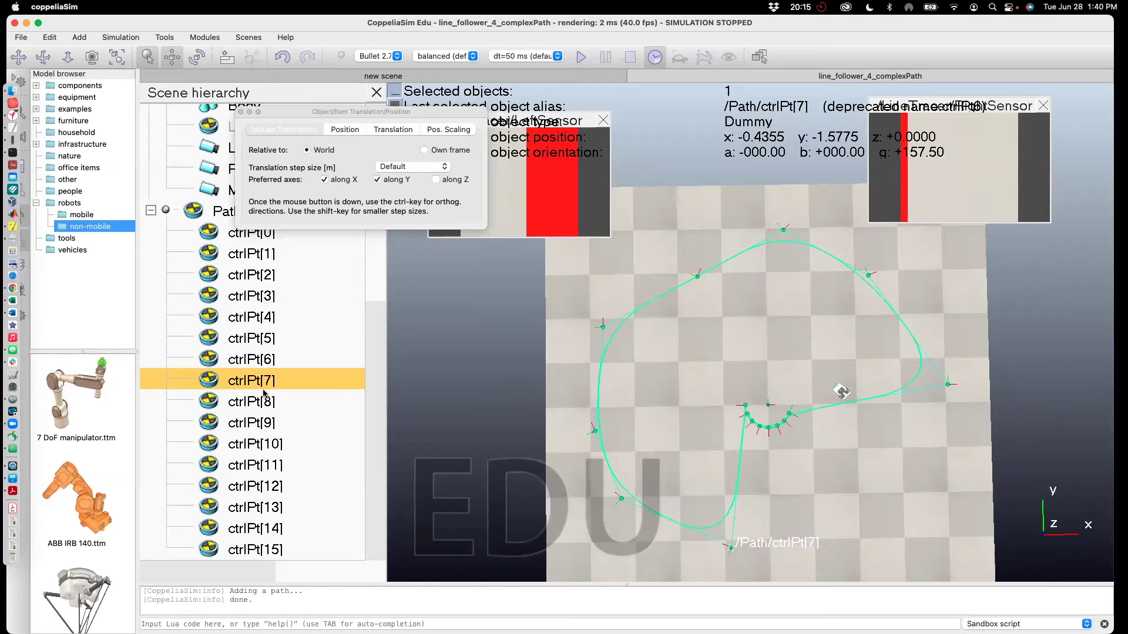
{"action": "left_click", "coordinate": [745, 406]}
{"action": "left_click_drag", "start_coordinate": [744, 407], "coordinate": [769, 493]}
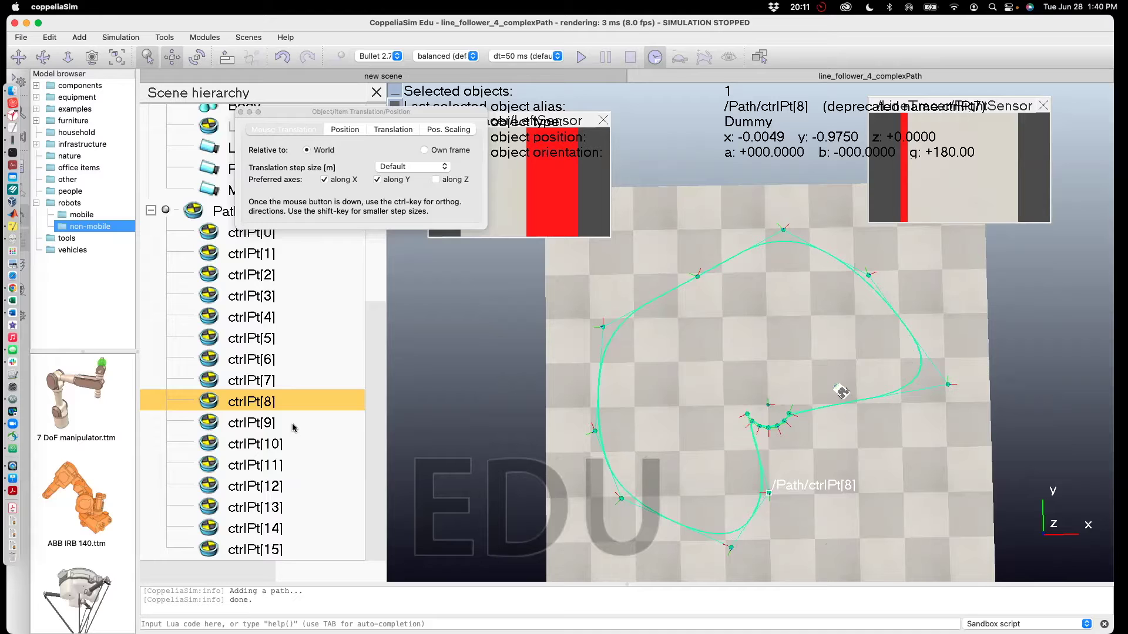
{"action": "left_click", "coordinate": [747, 414]}
{"action": "left_click_drag", "start_coordinate": [747, 415], "coordinate": [771, 462]}
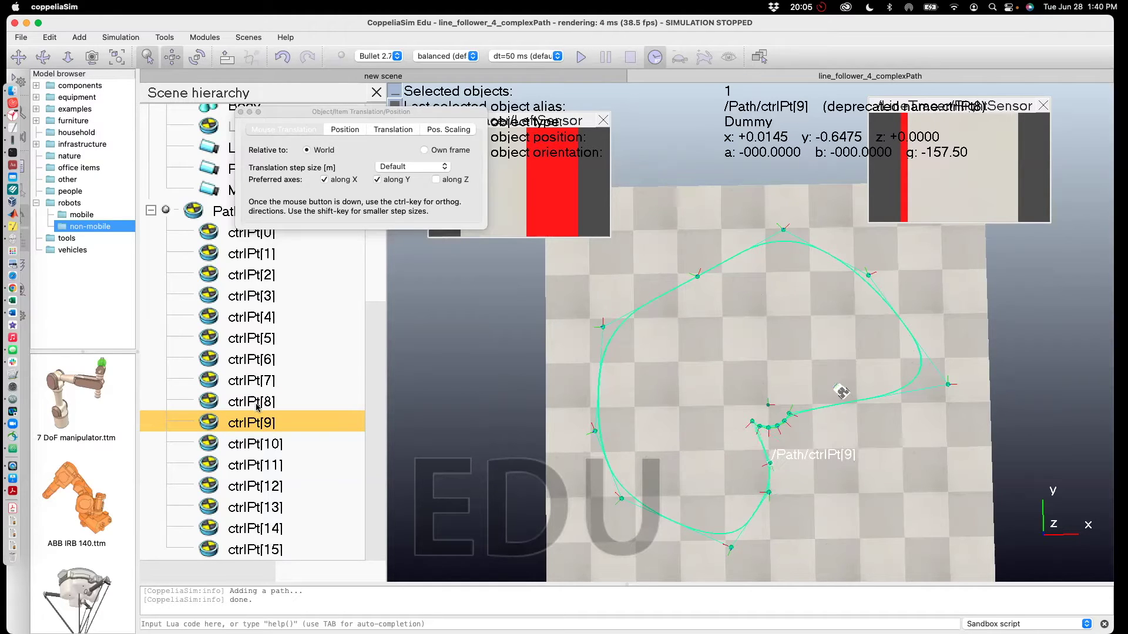
- Pull ctrlPt[10] and ctrlPt[11] upward, then move ctrlPt[12] up-right and ctrlPt[13] down-right
{"action": "left_click", "coordinate": [261, 450]}
{"action": "left_click_drag", "start_coordinate": [755, 419], "coordinate": [759, 336]}
{"action": "left_click", "coordinate": [765, 463]}
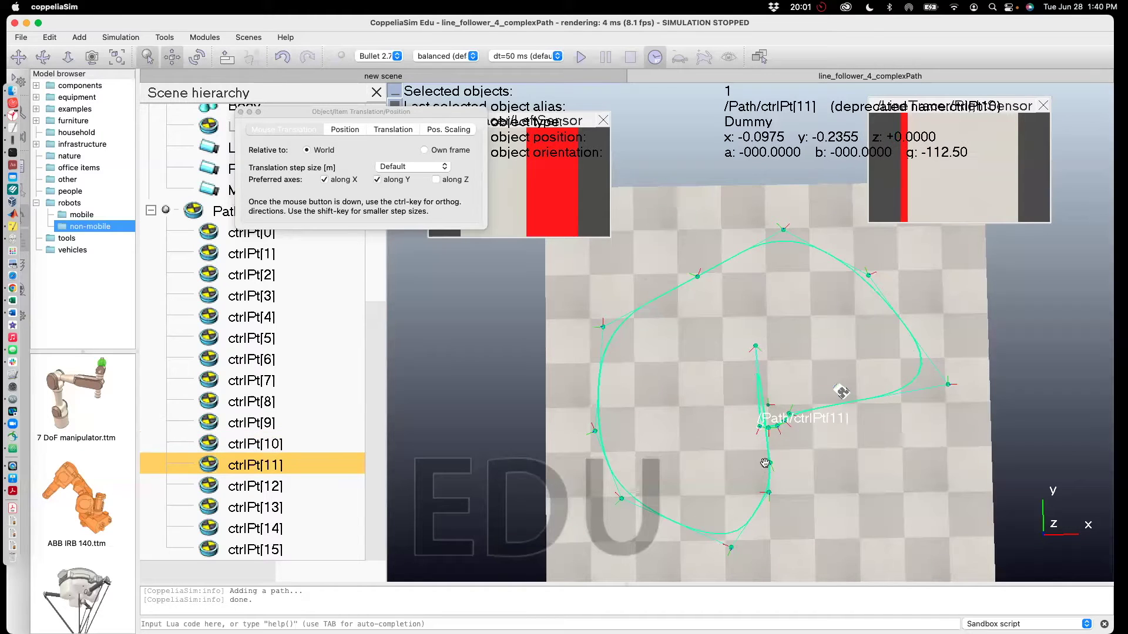
{"action": "left_click_drag", "start_coordinate": [769, 427], "coordinate": [809, 340]}
{"action": "left_click", "coordinate": [769, 426]}
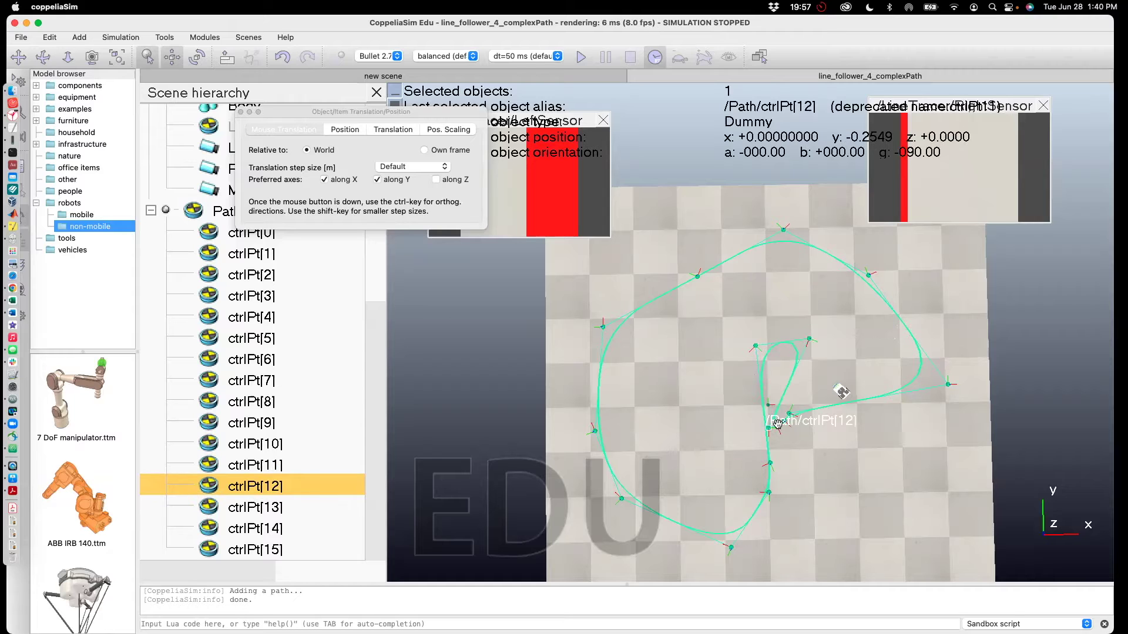
{"action": "left_click_drag", "start_coordinate": [770, 424], "coordinate": [837, 388]}
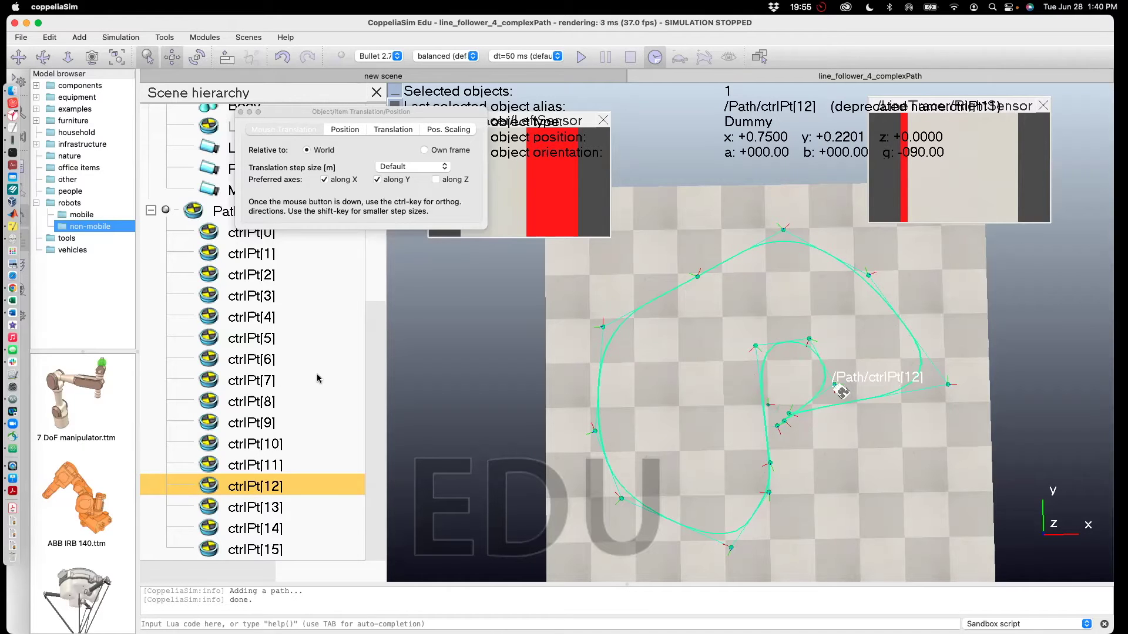
{"action": "left_click", "coordinate": [246, 515]}
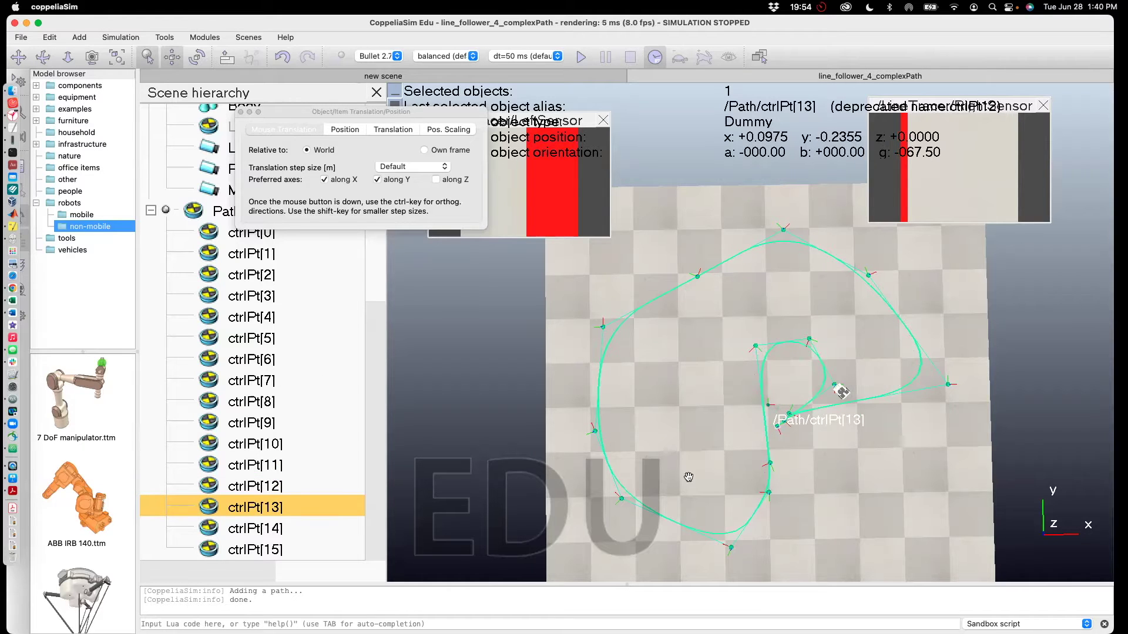
{"action": "left_click_drag", "start_coordinate": [789, 414], "coordinate": [869, 474]}
{"action": "left_click", "coordinate": [784, 420]}
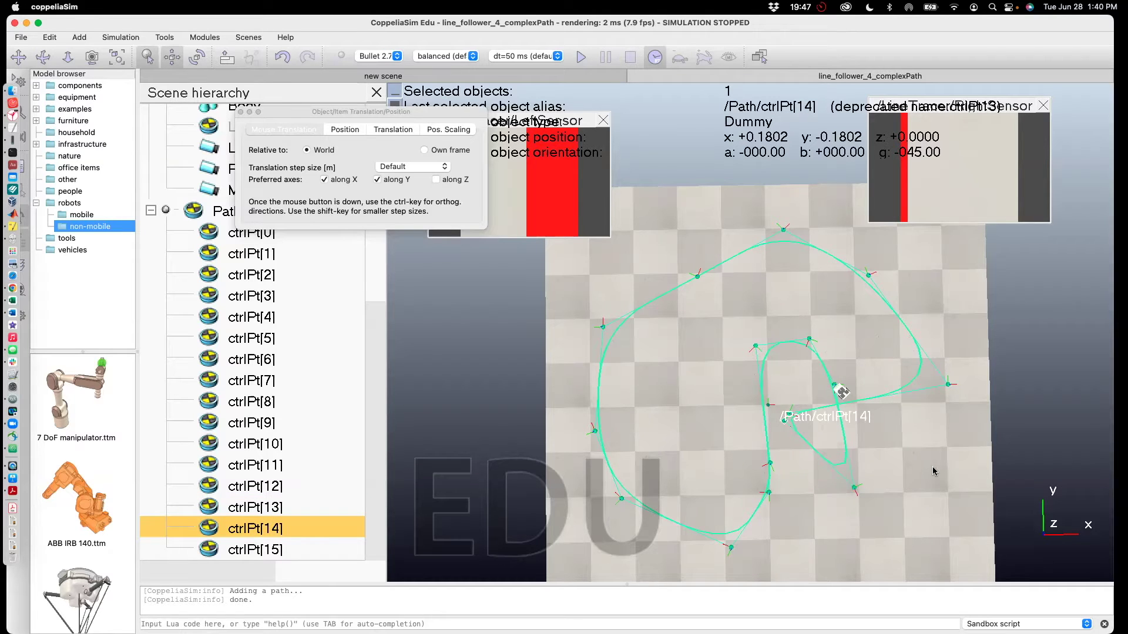
- Move ctrlPt[14] toward the lower right and reposition ctrlPt[15] to reshape the loop
{"action": "left_click_drag", "start_coordinate": [934, 471], "coordinate": [944, 485]}
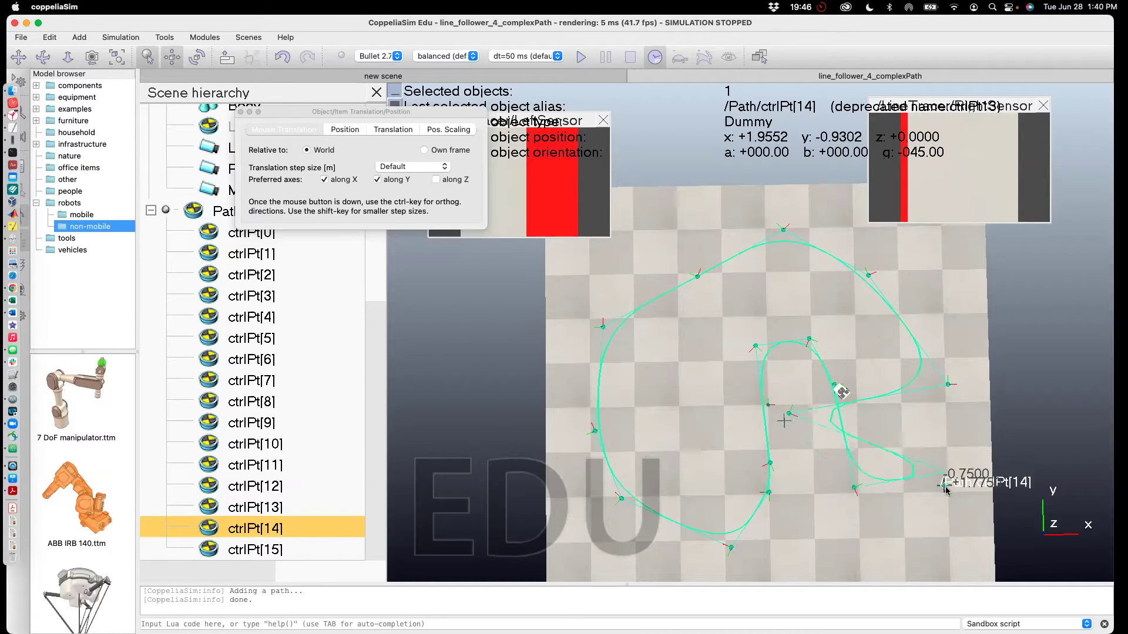
{"action": "left_click", "coordinate": [262, 552]}
{"action": "left_click_drag", "start_coordinate": [787, 415], "coordinate": [964, 436]}
{"action": "left_click_drag", "start_coordinate": [756, 344], "coordinate": [738, 365]}
{"action": "left_click_drag", "start_coordinate": [947, 449], "coordinate": [964, 431]}
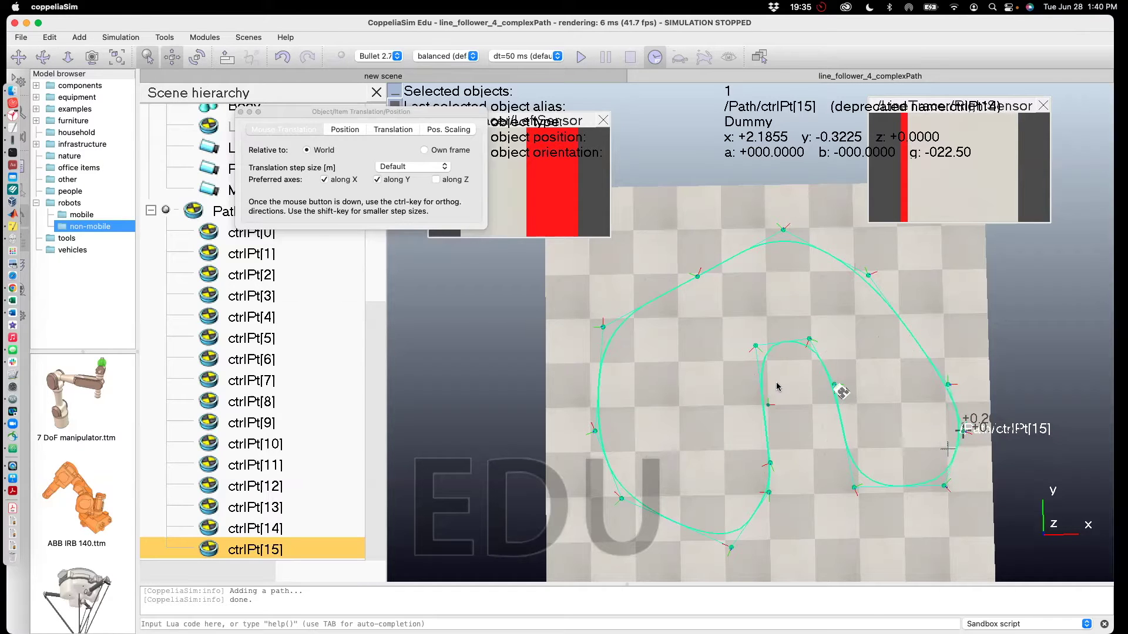
- Fine-tune ctrlPt[10] and ctrlPt[9] to round the inner loop, then clear the selection
{"action": "left_click", "coordinate": [756, 347]}
{"action": "left_click_drag", "start_coordinate": [756, 348], "coordinate": [712, 382]}
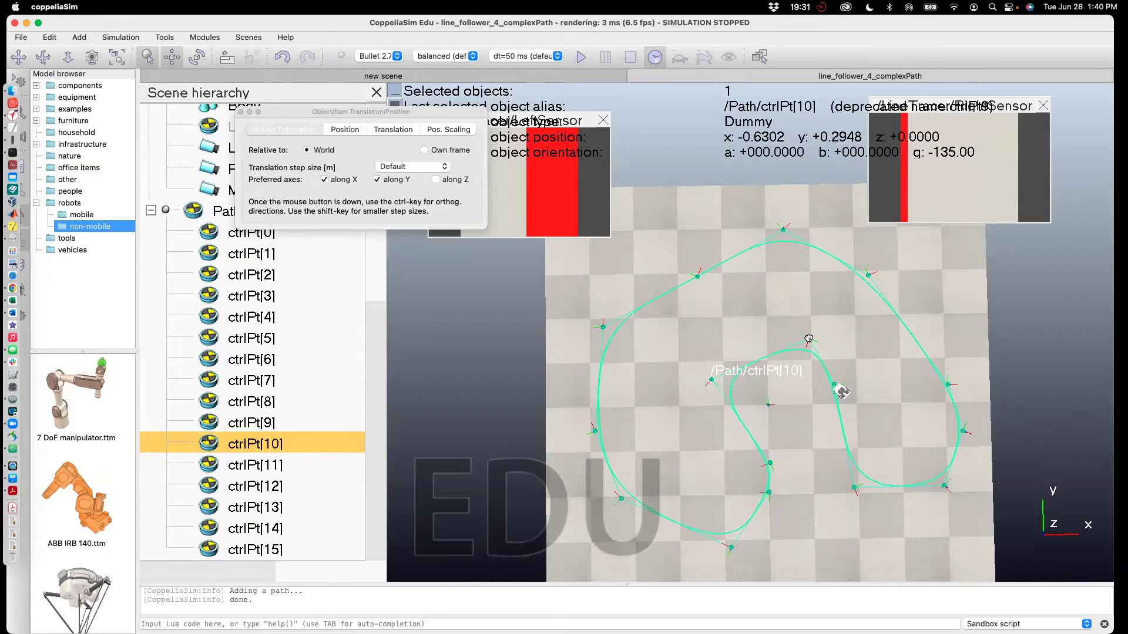
{"action": "left_click_drag", "start_coordinate": [811, 336], "coordinate": [757, 381]}
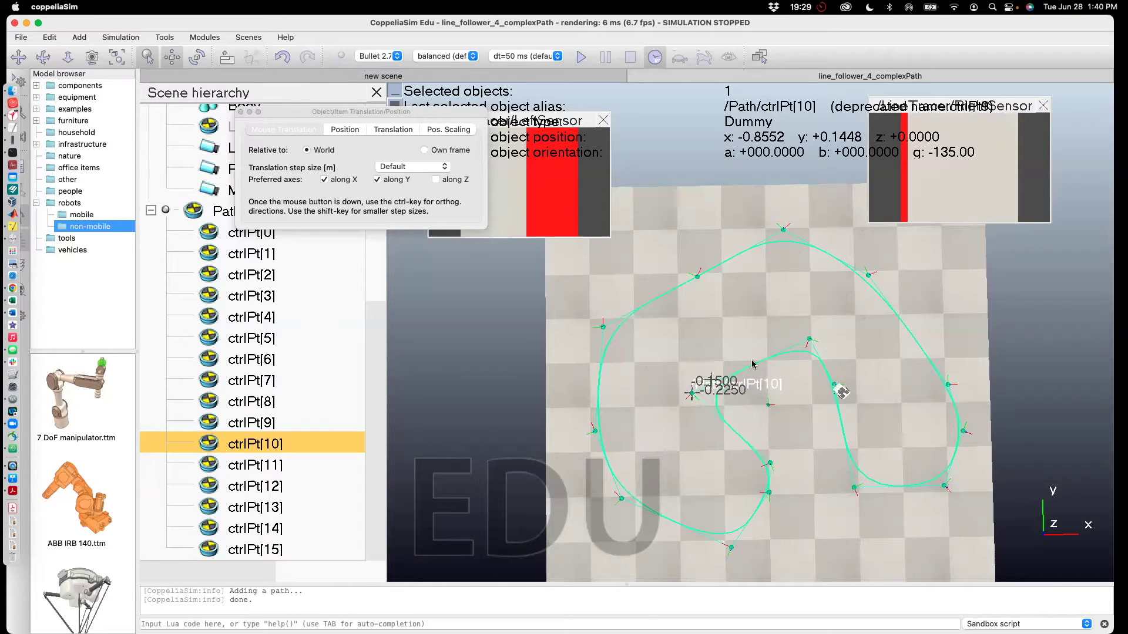
{"action": "left_click", "coordinate": [692, 355]}
{"action": "left_click_drag", "start_coordinate": [692, 354], "coordinate": [738, 319]}
{"action": "left_click_drag", "start_coordinate": [768, 463], "coordinate": [708, 421]}
{"action": "left_click", "coordinate": [770, 466]}
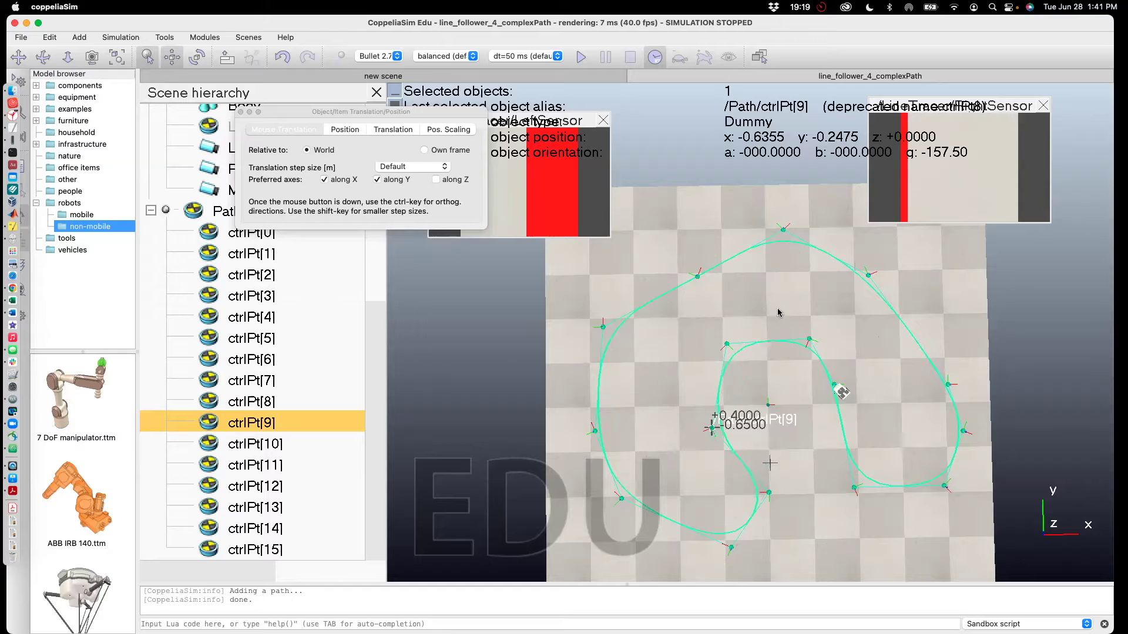
{"action": "left_click", "coordinate": [700, 238]}
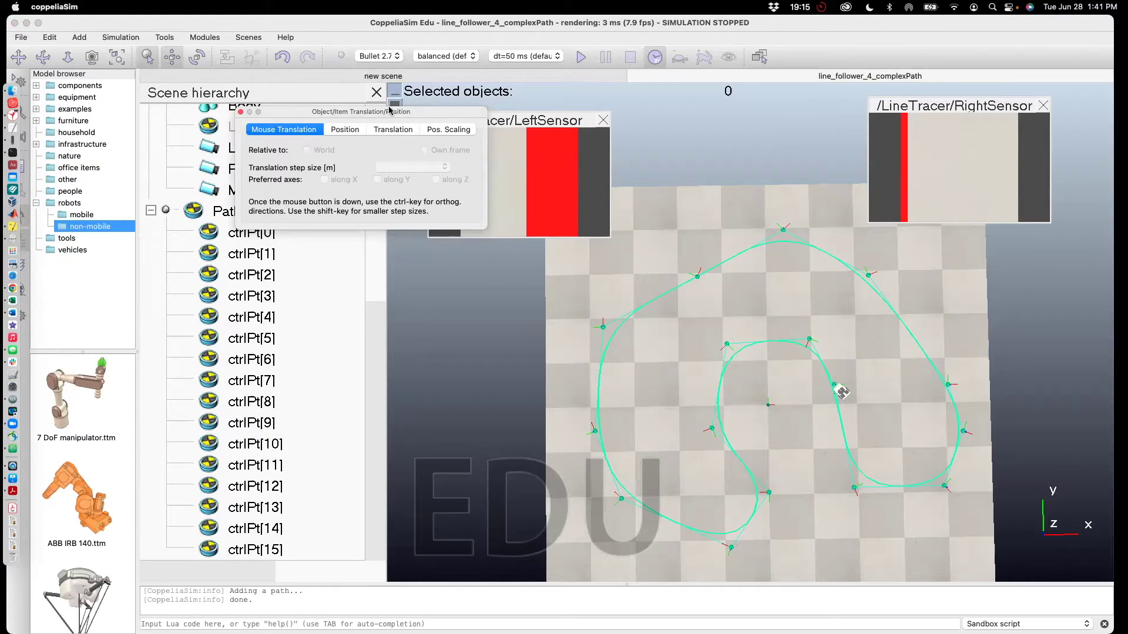
- Move the translation dialog aside and enable Generate extruded shape in the Path properties
{"action": "left_click_drag", "start_coordinate": [389, 109], "coordinate": [349, 104]}
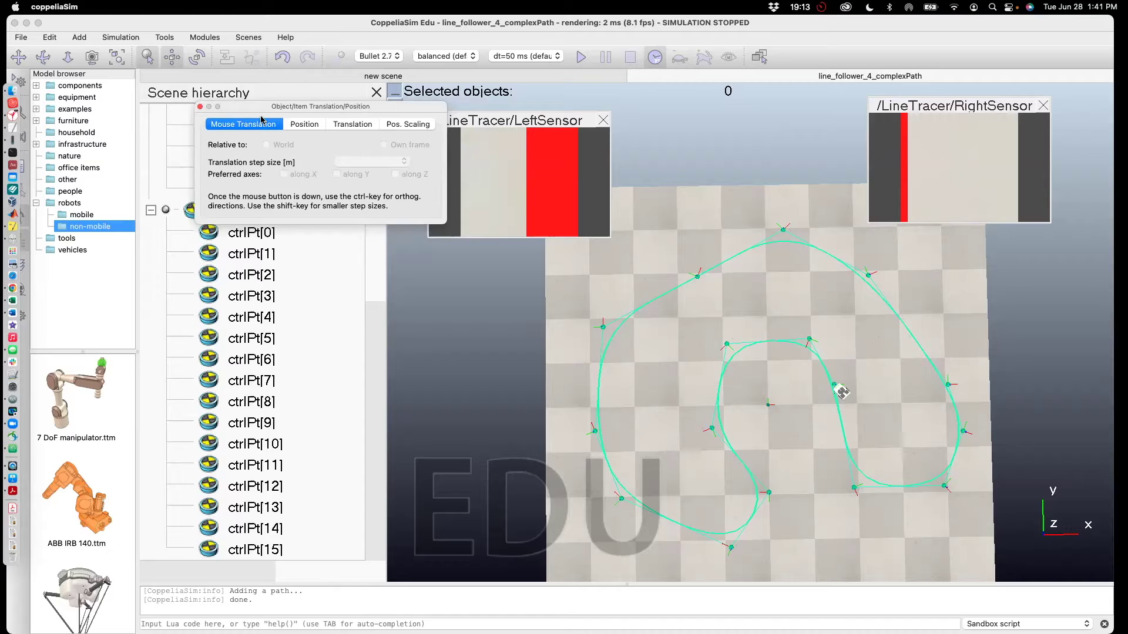
{"action": "left_click_drag", "start_coordinate": [261, 109], "coordinate": [284, 323]}
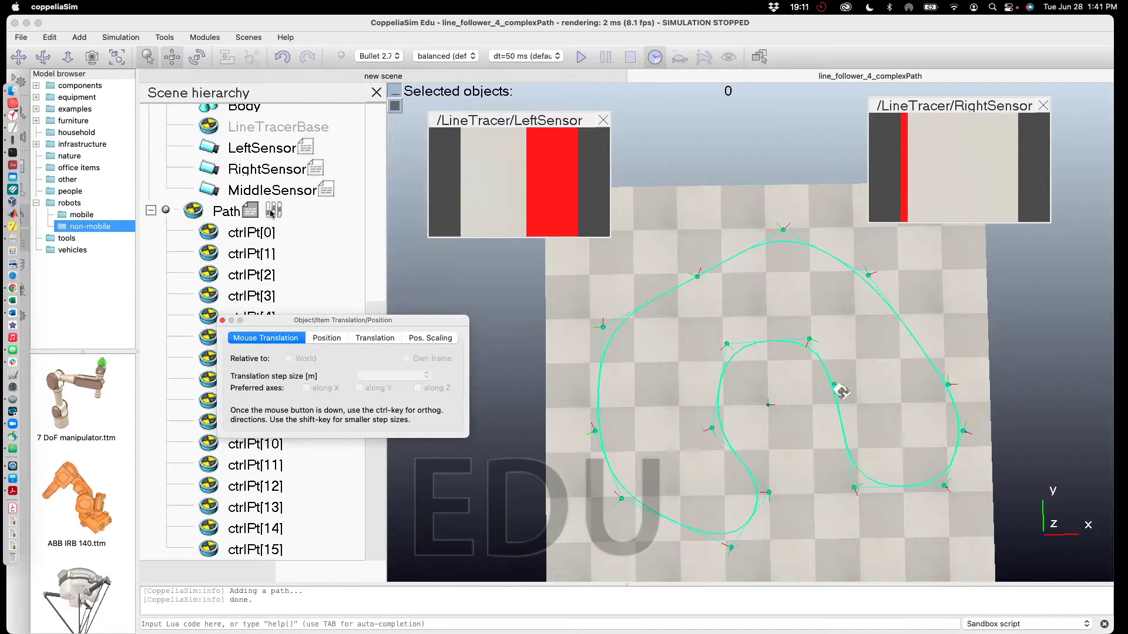
{"action": "left_click", "coordinate": [272, 210]}
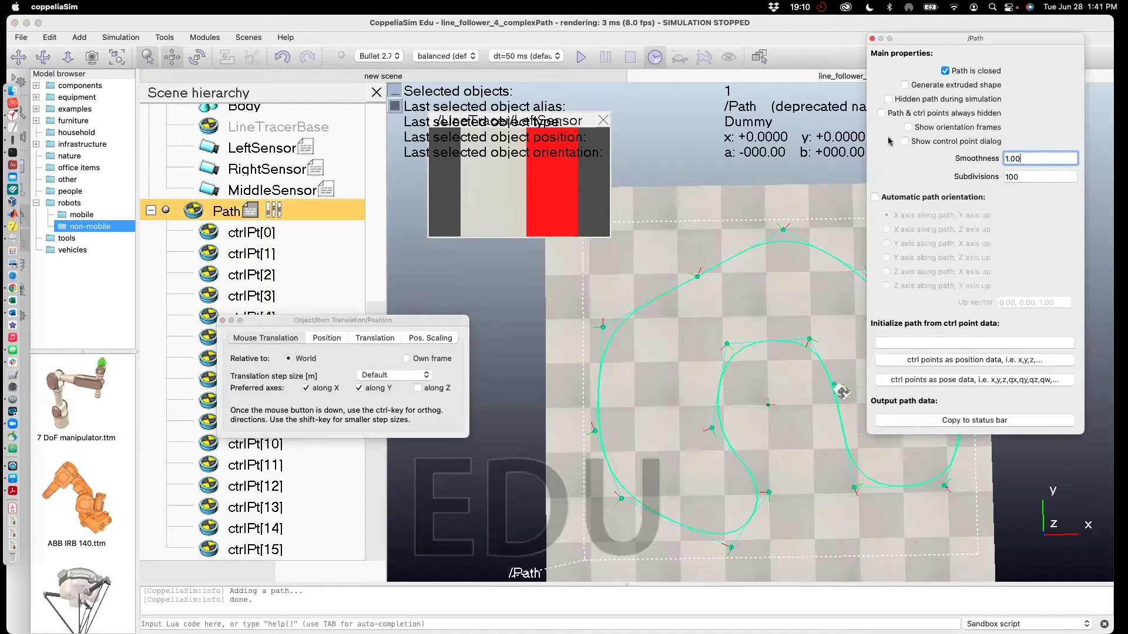
{"action": "left_click", "coordinate": [905, 85]}
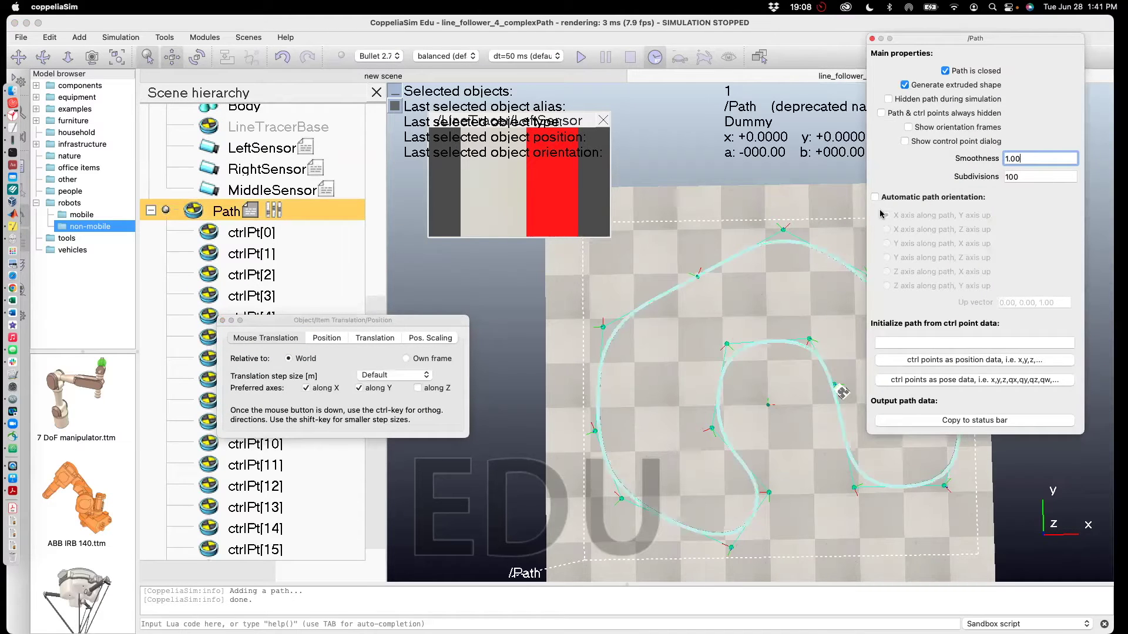
{"action": "left_click", "coordinate": [872, 39]}
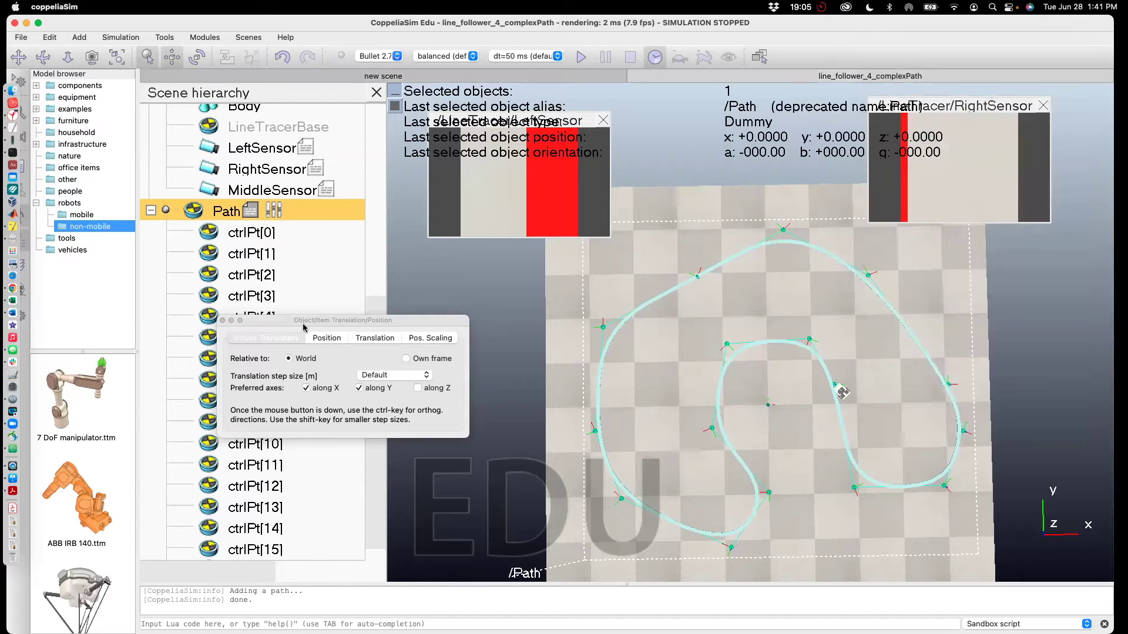
{"action": "scroll", "coordinate": [329, 453], "scroll_direction": "down", "scroll_amount": 1}
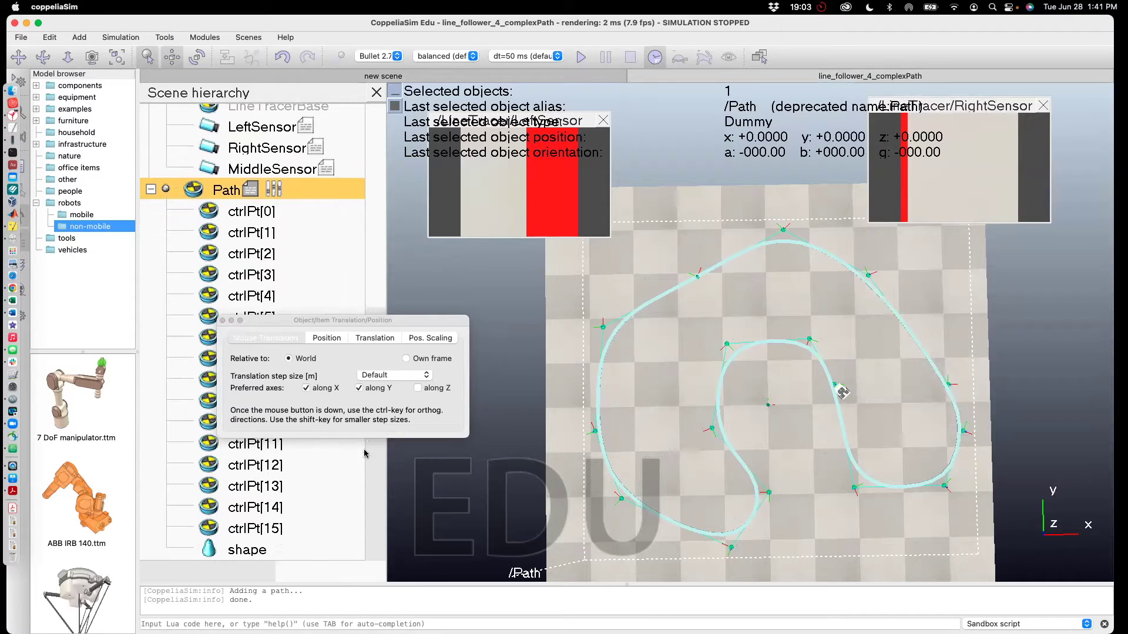
- Set the extruded shape's ambient/diffuse colour to red 1, green 0, blue 0
{"action": "left_click", "coordinate": [241, 556]}
{"action": "double_click", "coordinate": [209, 549]}
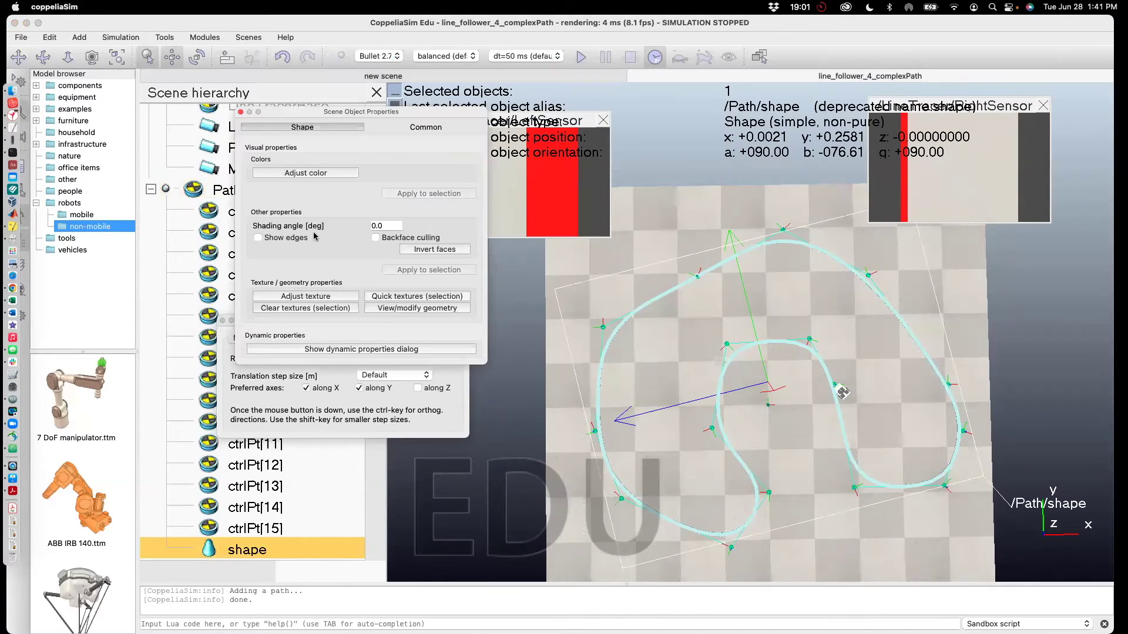
{"action": "left_click", "coordinate": [294, 172]}
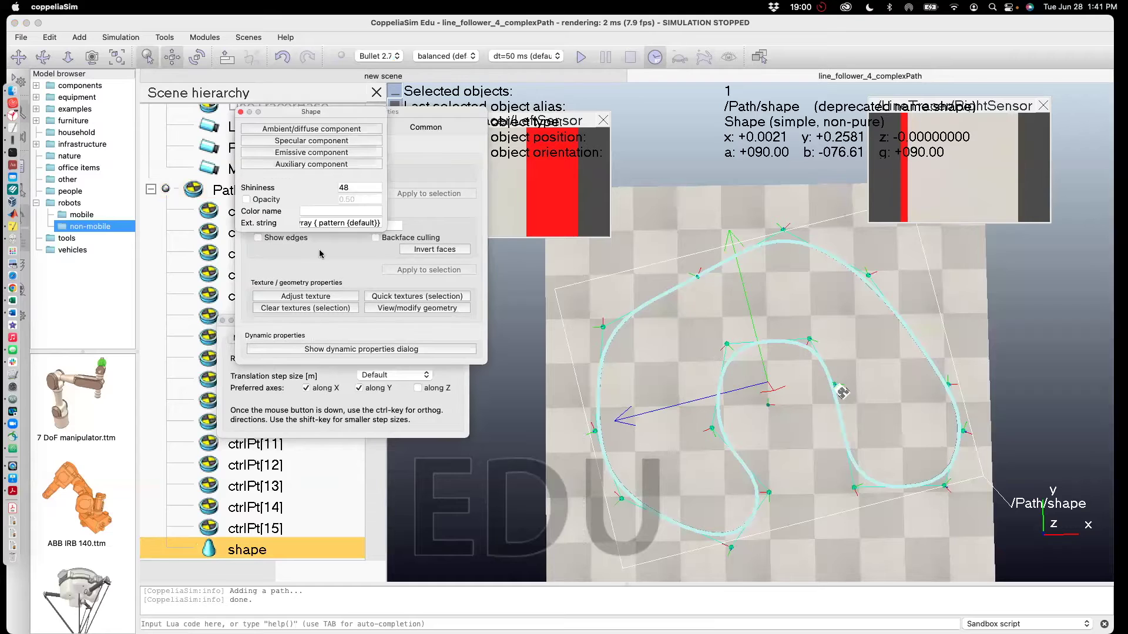
{"action": "left_click", "coordinate": [300, 130]}
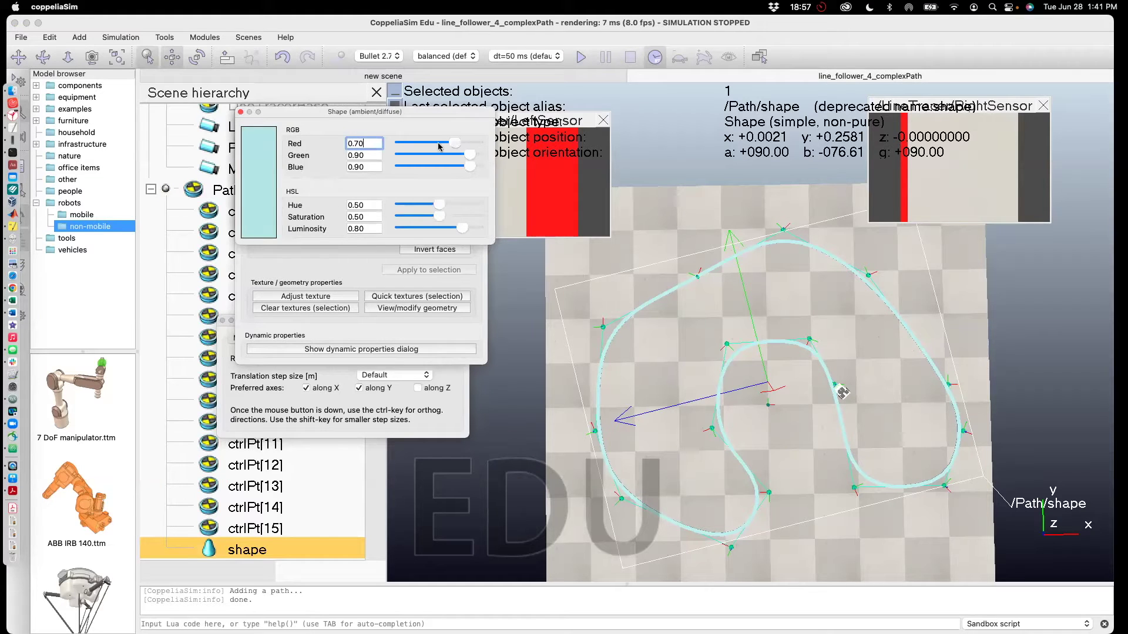
{"action": "left_click_drag", "start_coordinate": [438, 142], "coordinate": [478, 154]}
{"action": "left_click", "coordinate": [401, 155]}
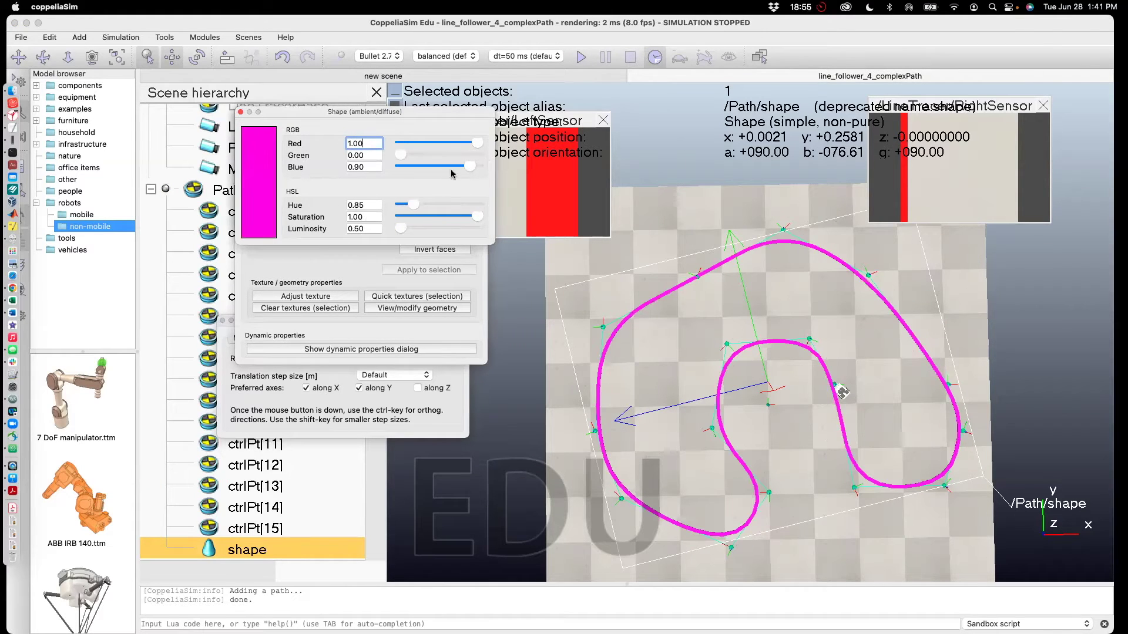
{"action": "left_click_drag", "start_coordinate": [405, 165], "coordinate": [280, 164]}
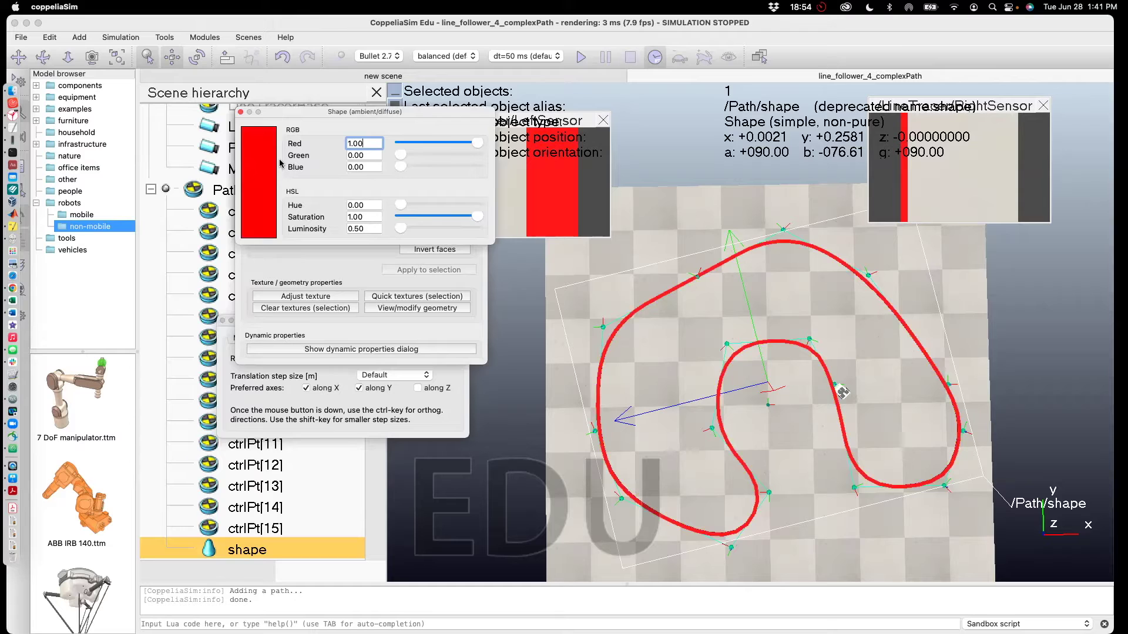
{"action": "left_click", "coordinate": [241, 111]}
{"action": "left_click", "coordinate": [240, 111]}
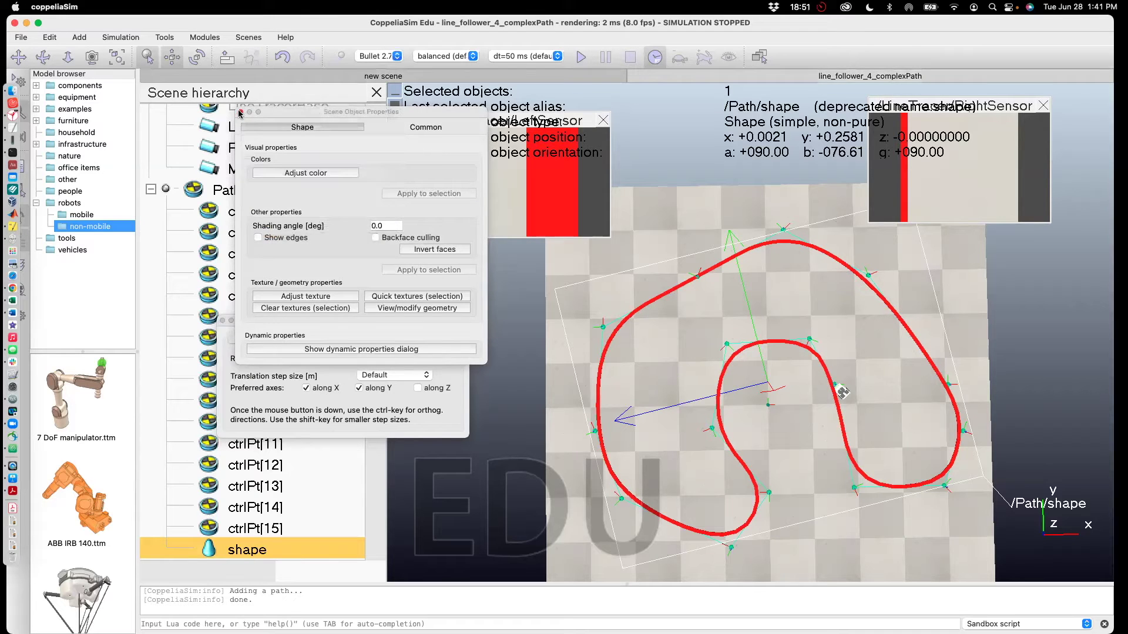
{"action": "left_click", "coordinate": [239, 113]}
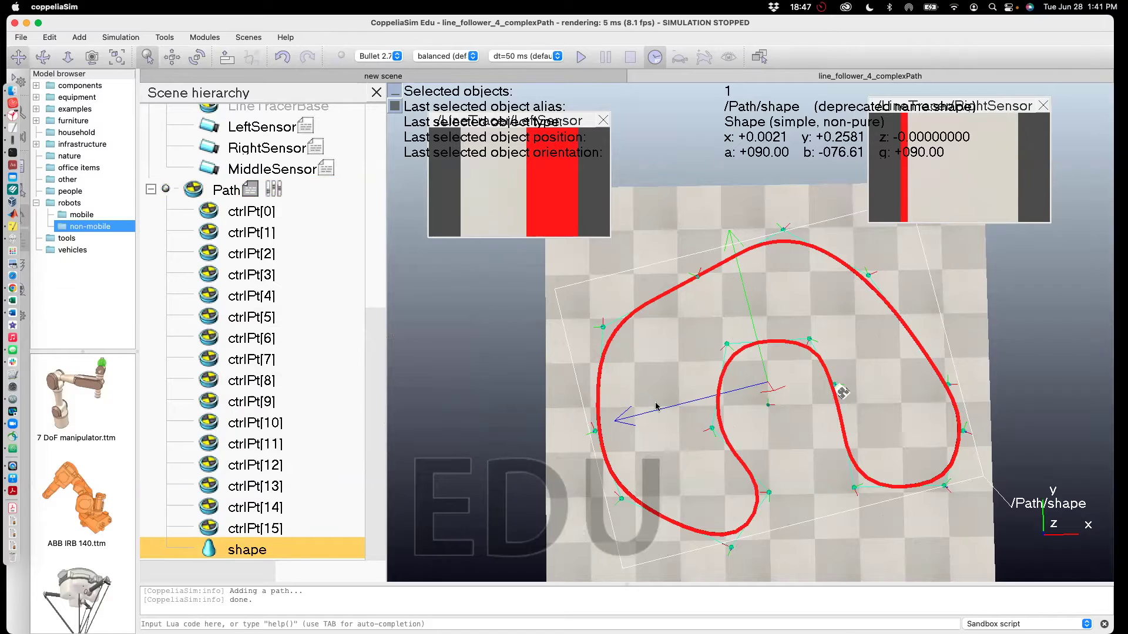
- Nudge the red track to x +0.0021 and the LineTracer to x +0.7942 onto the line
{"action": "left_click", "coordinate": [172, 57]}
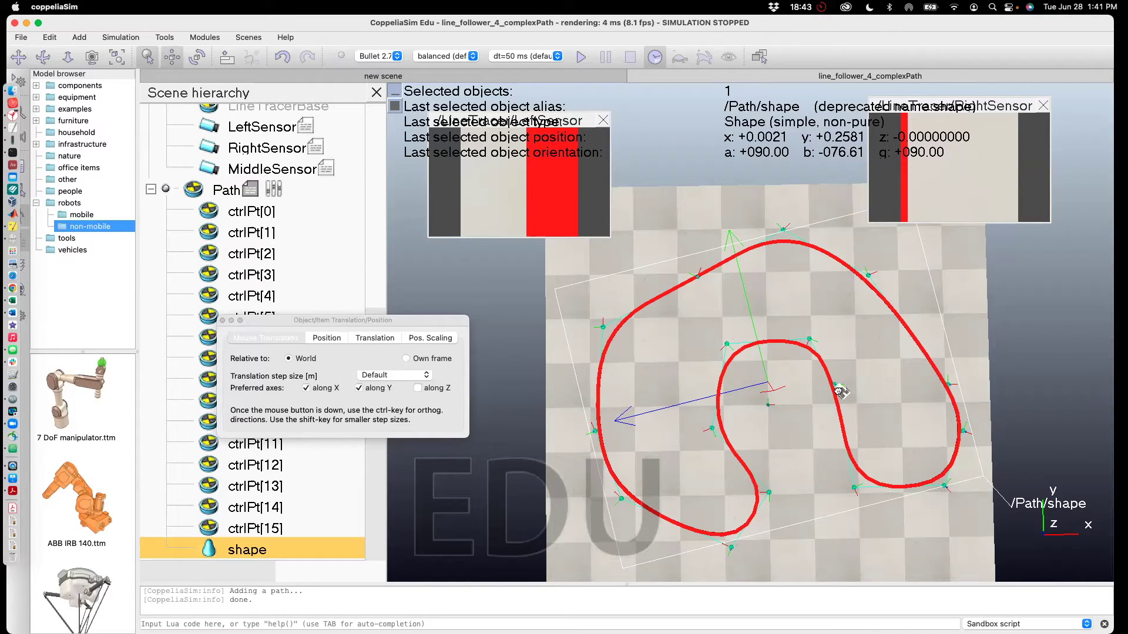
{"action": "left_click_drag", "start_coordinate": [841, 392], "coordinate": [840, 392]}
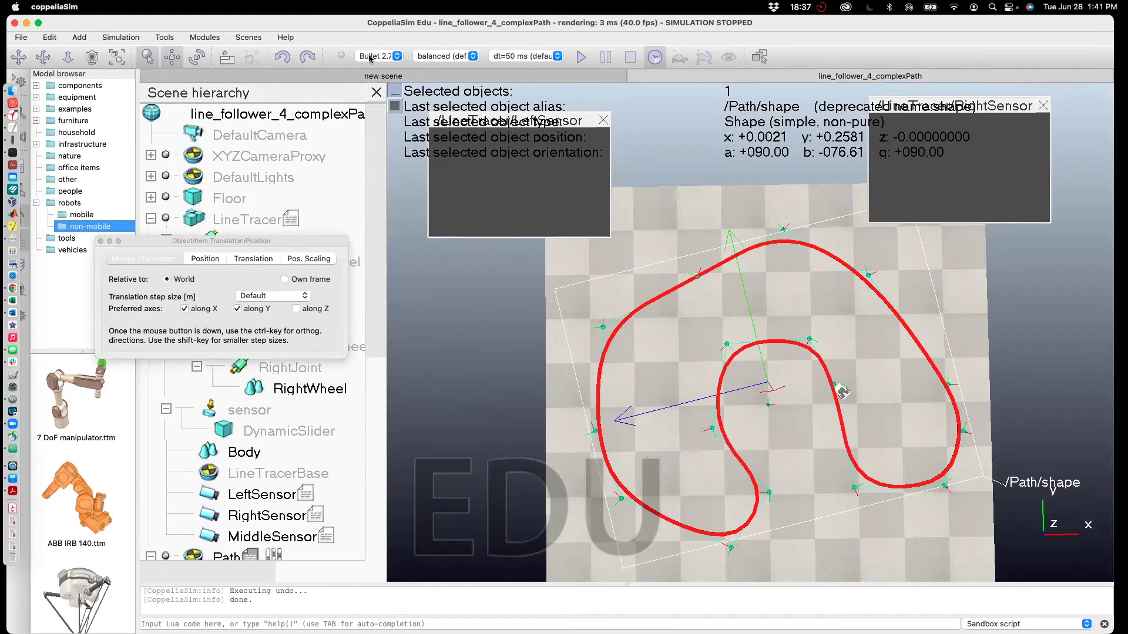
{"action": "left_click_drag", "start_coordinate": [223, 247], "coordinate": [223, 246]}
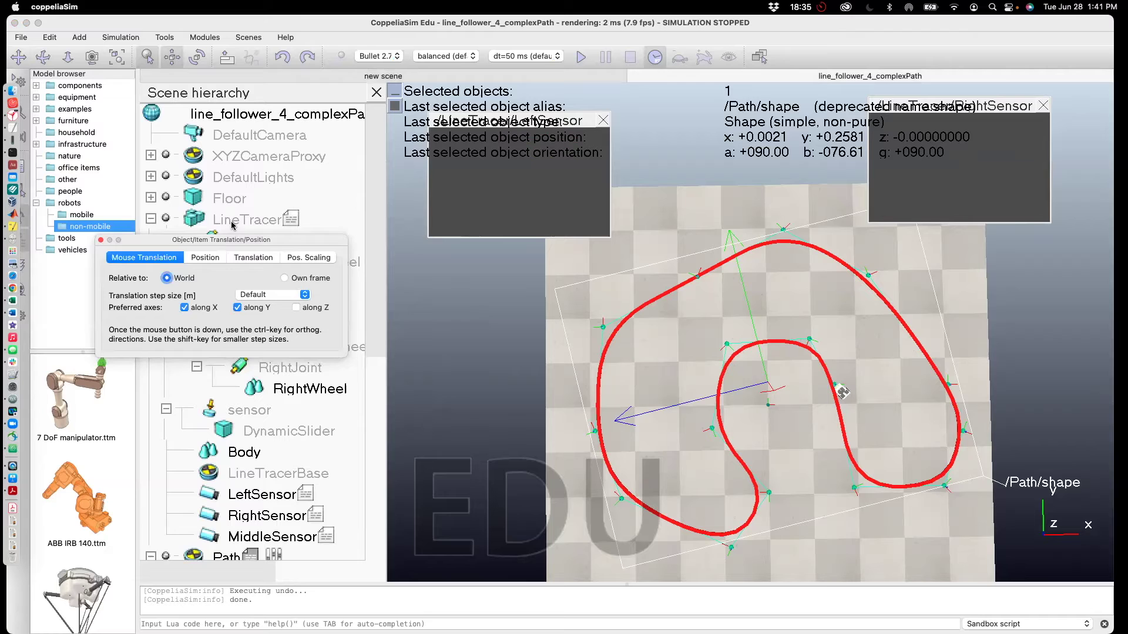
{"action": "left_click", "coordinate": [233, 221]}
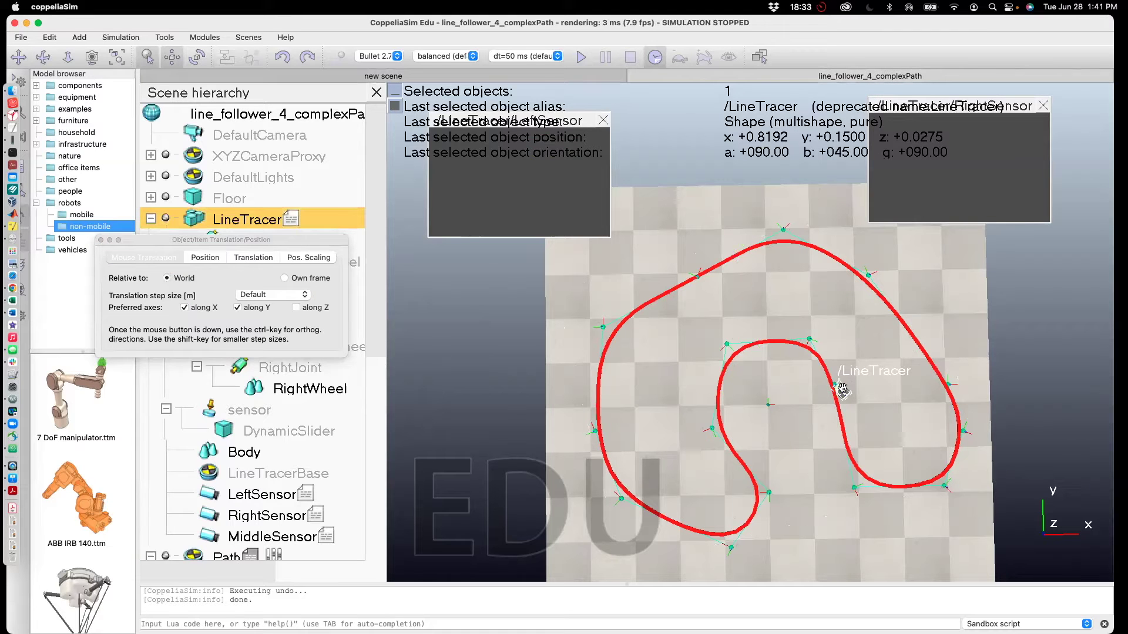
{"action": "scroll", "coordinate": [841, 391], "scroll_direction": "up", "scroll_amount": 8}
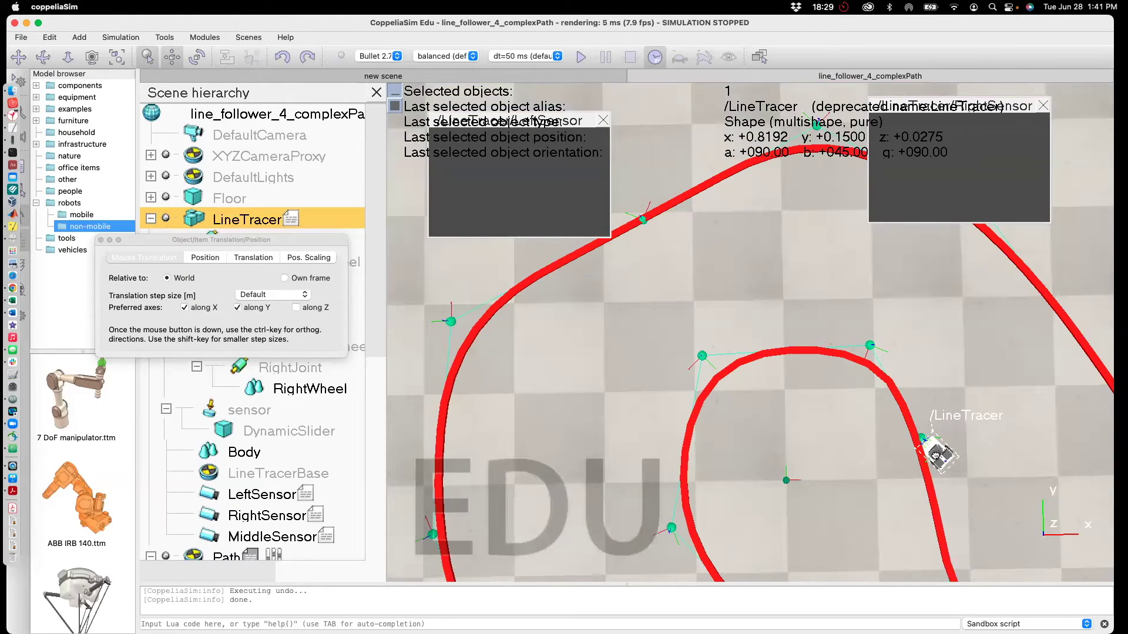
{"action": "left_click_drag", "start_coordinate": [930, 454], "coordinate": [922, 454]}
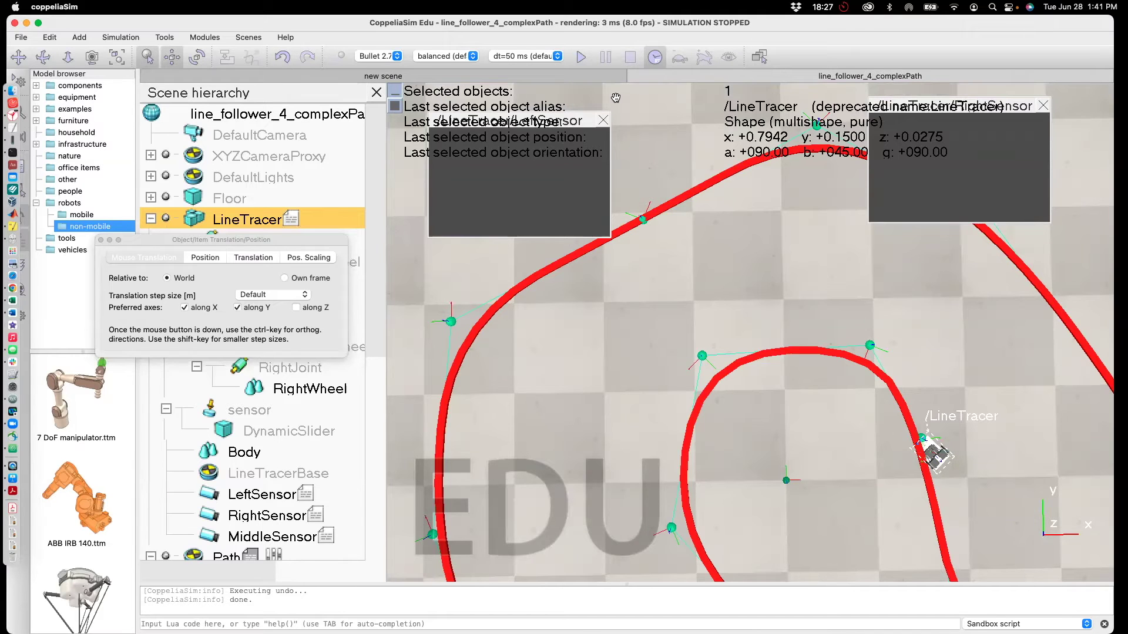
- Run and stop a test simulation of the LineTracer, then orbit the view over the track
{"action": "left_click", "coordinate": [580, 57]}
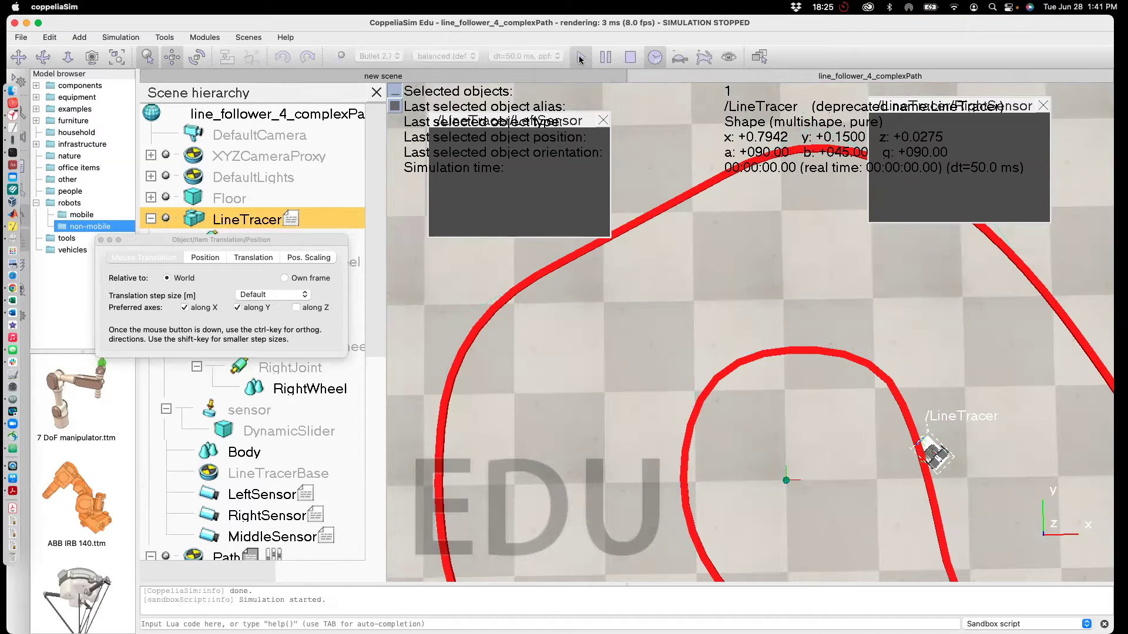
{"action": "left_click", "coordinate": [630, 57]}
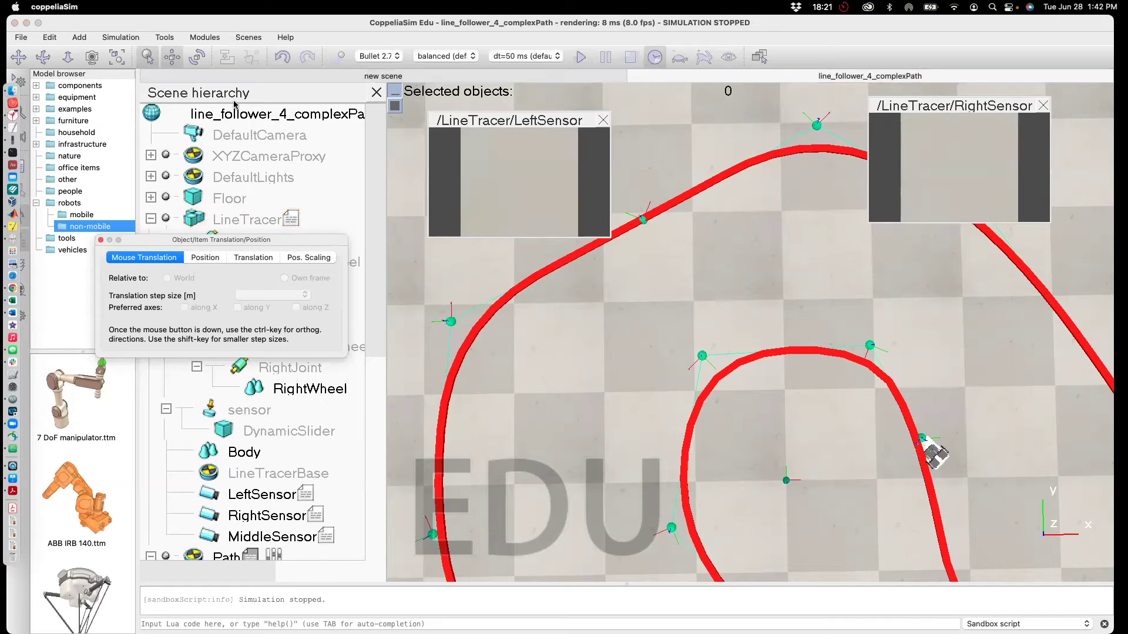
{"action": "left_click", "coordinate": [43, 58]}
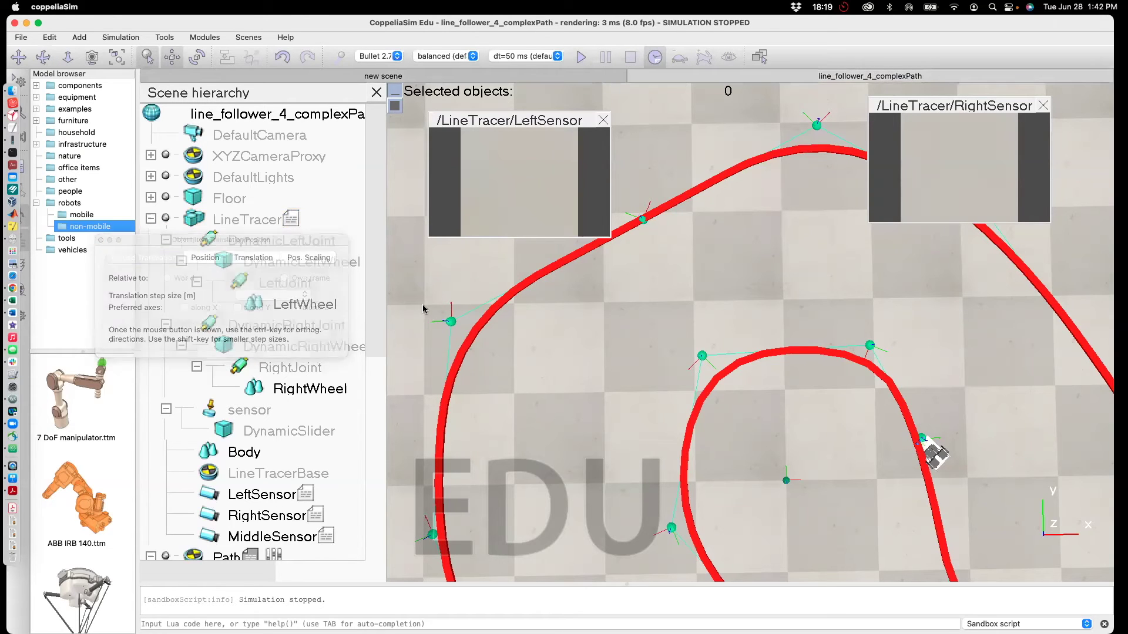
{"action": "left_click_drag", "start_coordinate": [627, 402], "coordinate": [767, 353]}
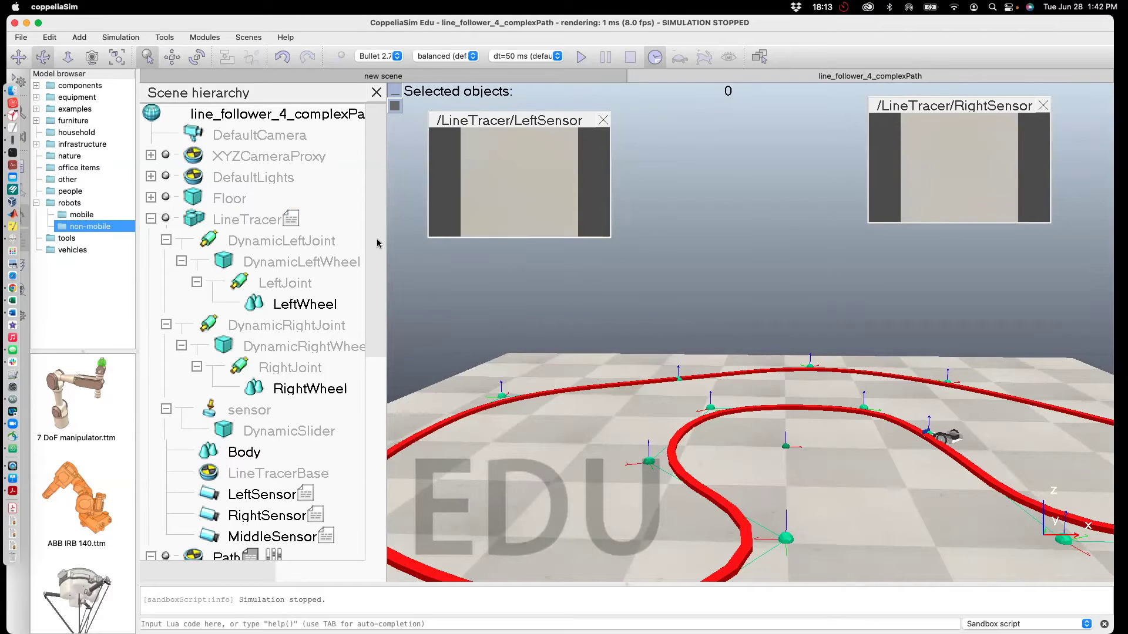
- Shrink the path shape's X bounding size from 4.0001e-02 to 1.0001e-02 m in its geometry dialog
{"action": "scroll", "coordinate": [376, 301], "scroll_direction": "down", "scroll_amount": 6}
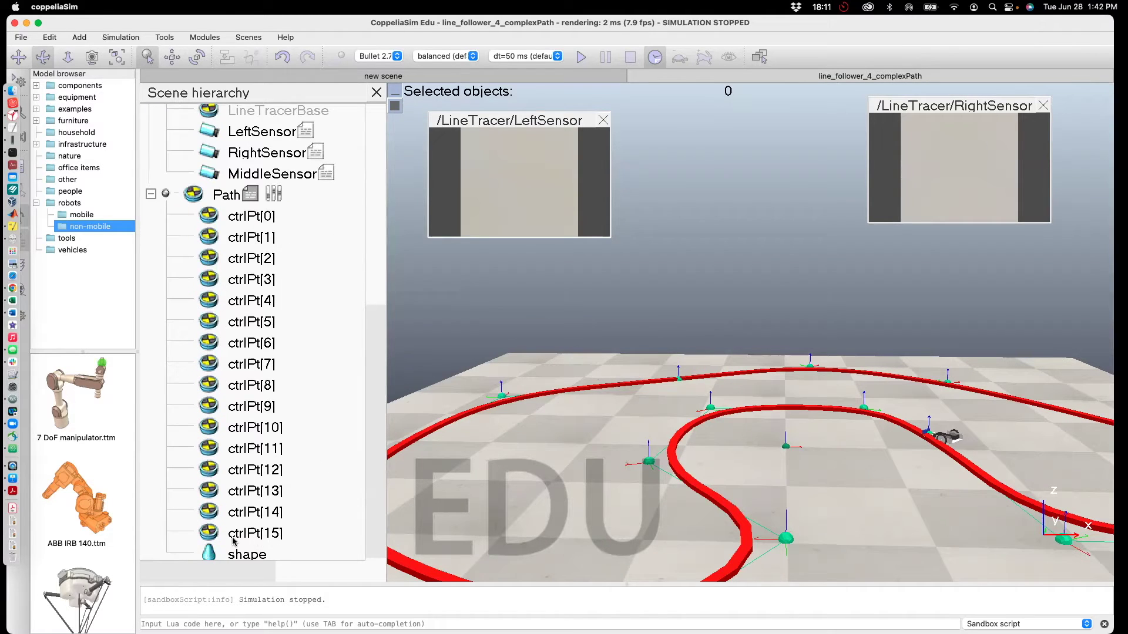
{"action": "double_click", "coordinate": [209, 554]}
{"action": "left_click", "coordinate": [388, 309]}
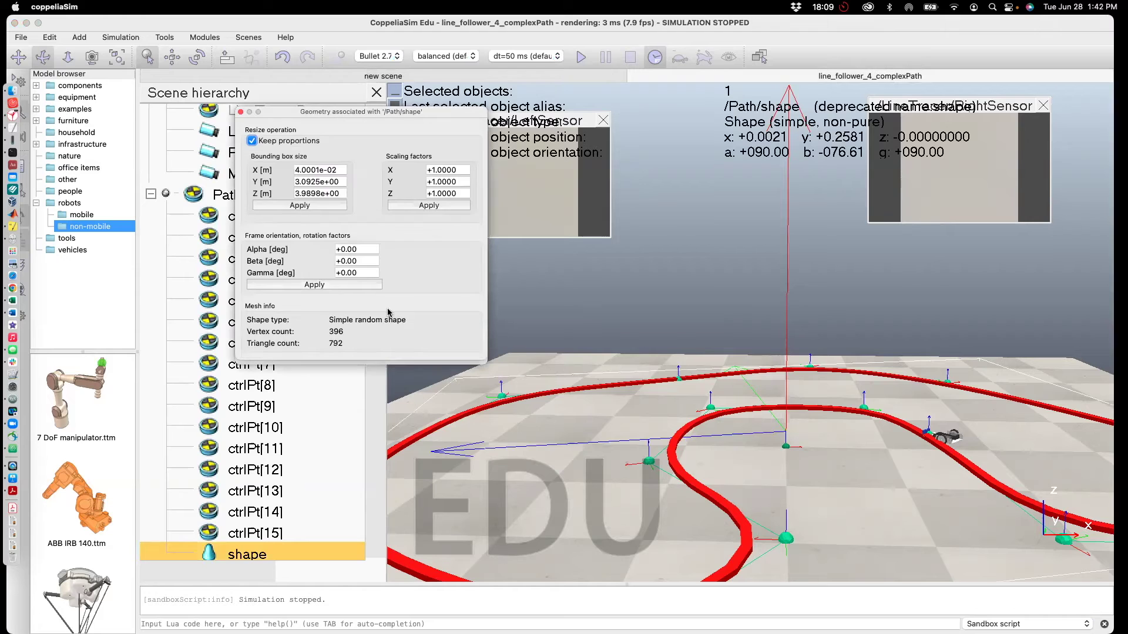
{"action": "left_click", "coordinate": [298, 169]}
{"action": "type", "text": "1"}
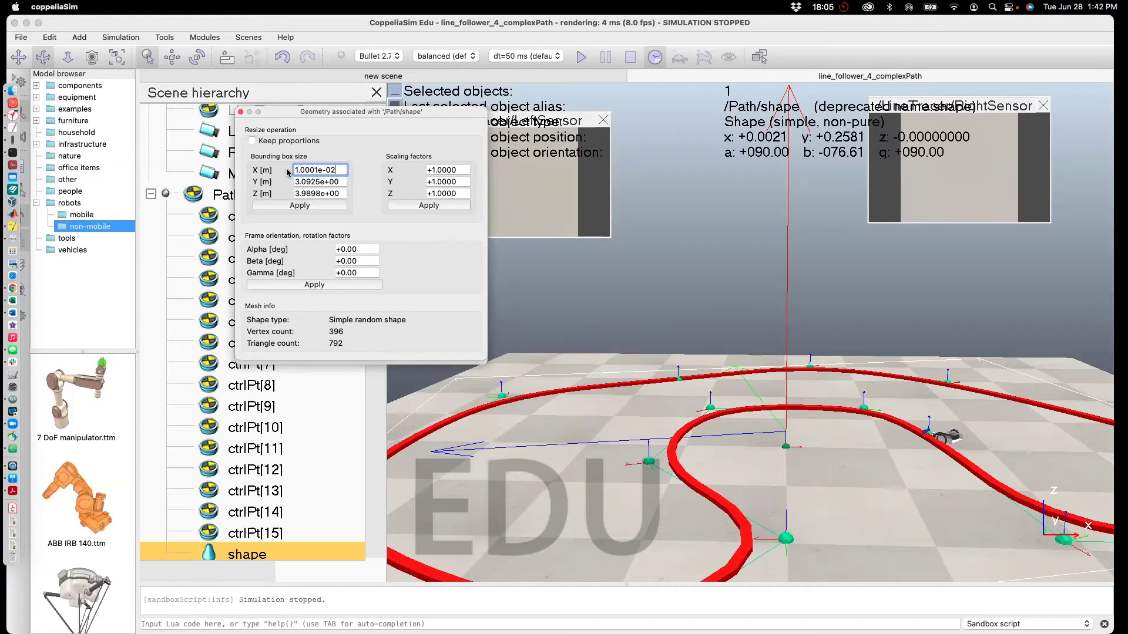
{"action": "left_click", "coordinate": [301, 207]}
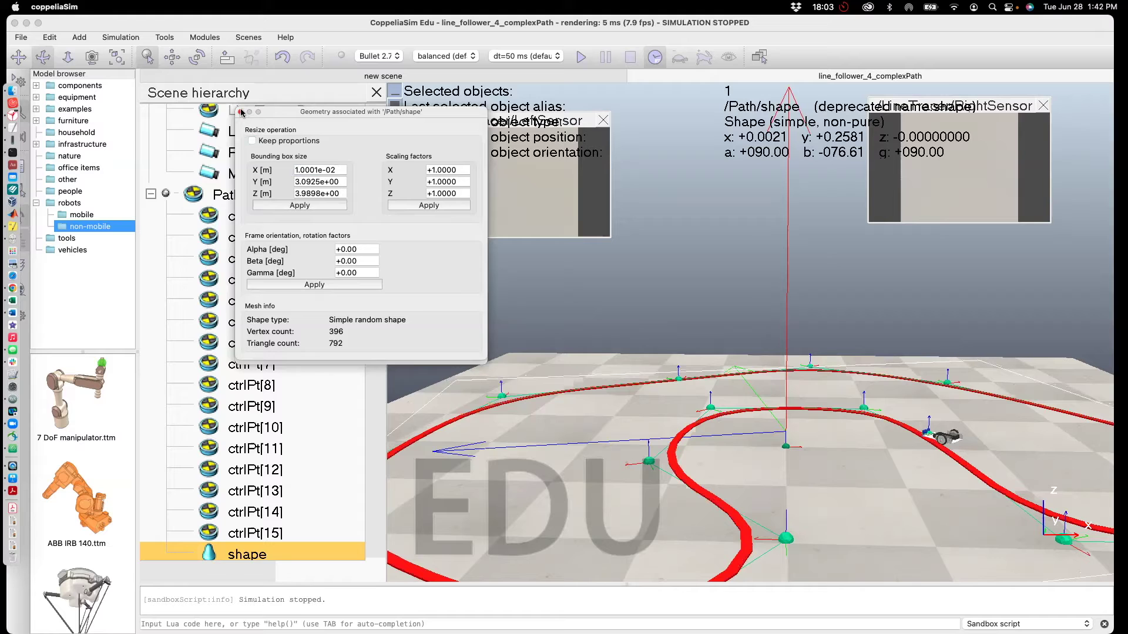
{"action": "left_click", "coordinate": [240, 111]}
{"action": "left_click", "coordinate": [241, 112]}
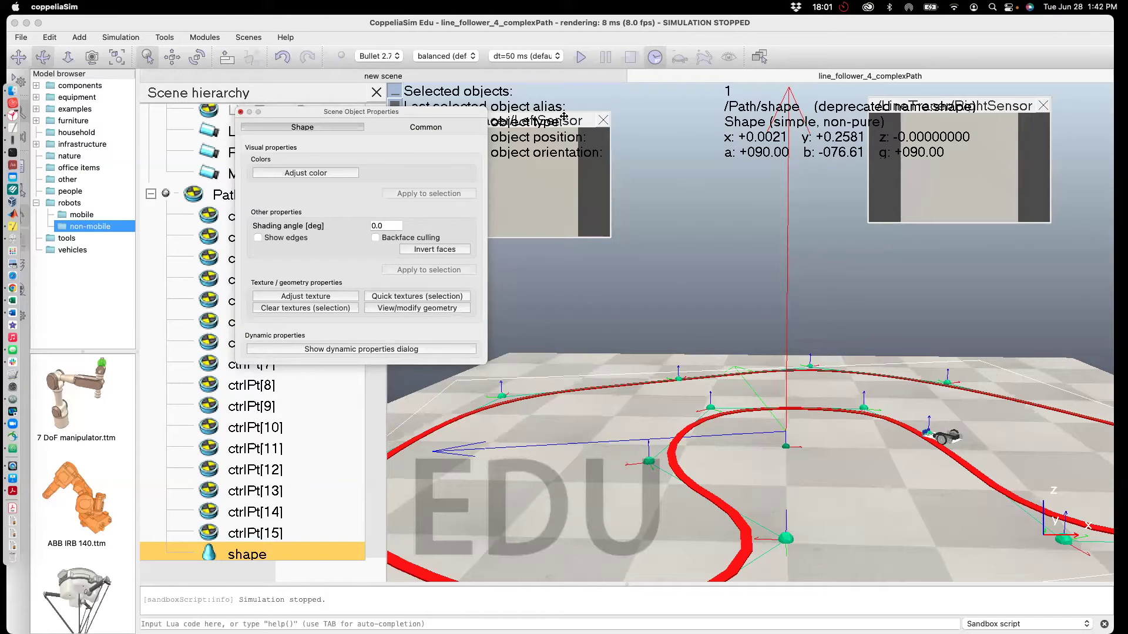
{"action": "left_click", "coordinate": [581, 56]}
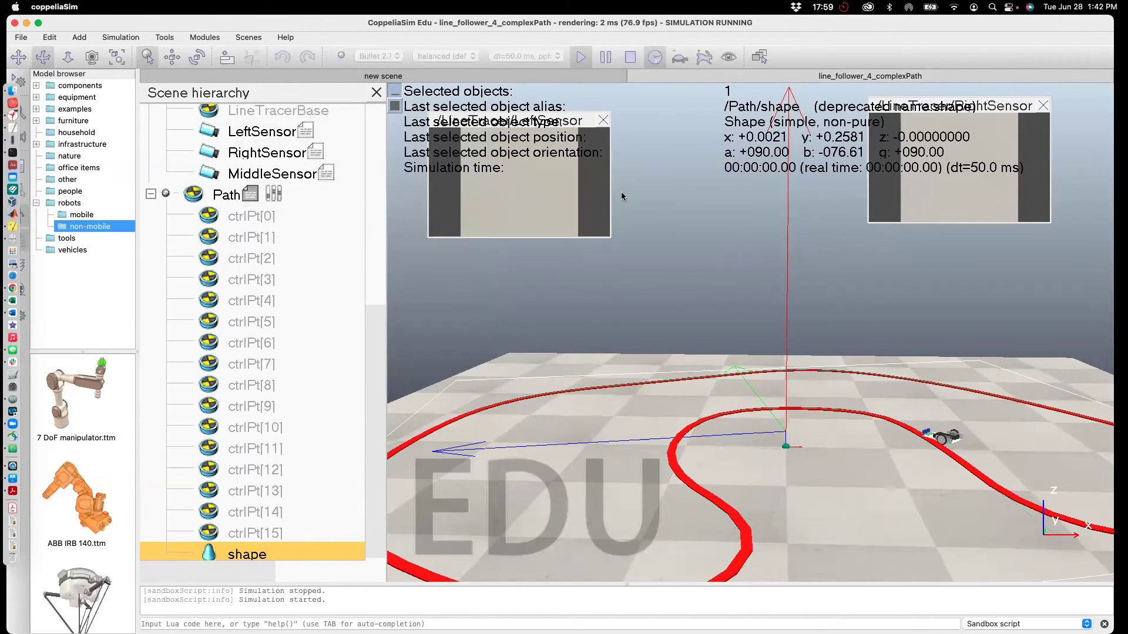
{"action": "left_click", "coordinate": [605, 57]}
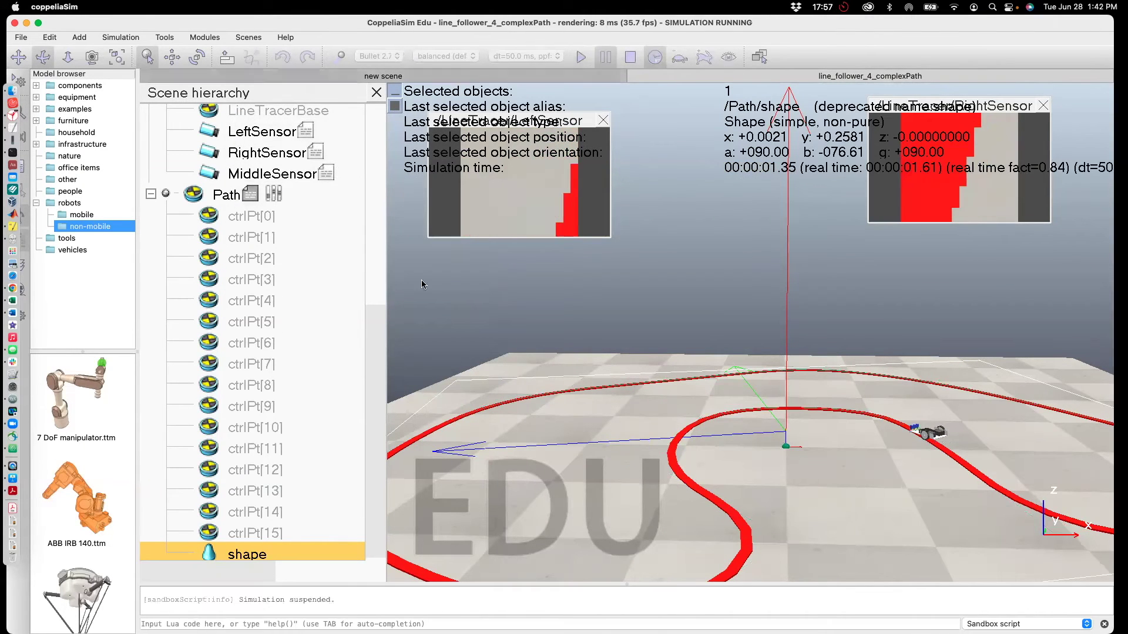
{"action": "scroll", "coordinate": [303, 183], "scroll_direction": "up", "scroll_amount": 8}
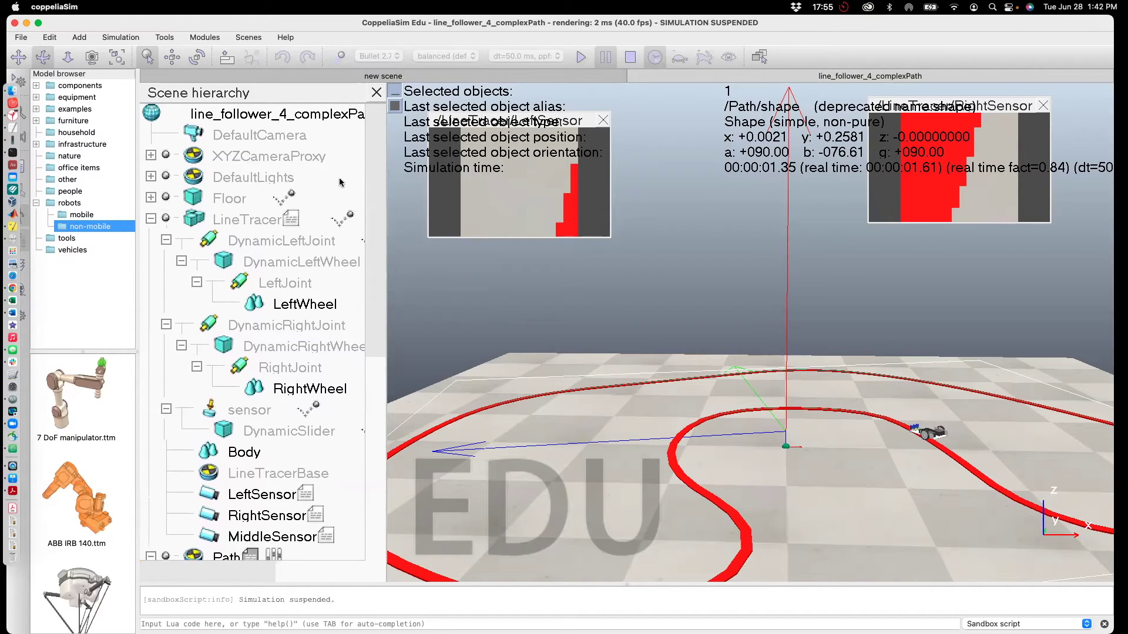
{"action": "left_click", "coordinate": [631, 56]}
{"action": "left_click", "coordinate": [291, 220]}
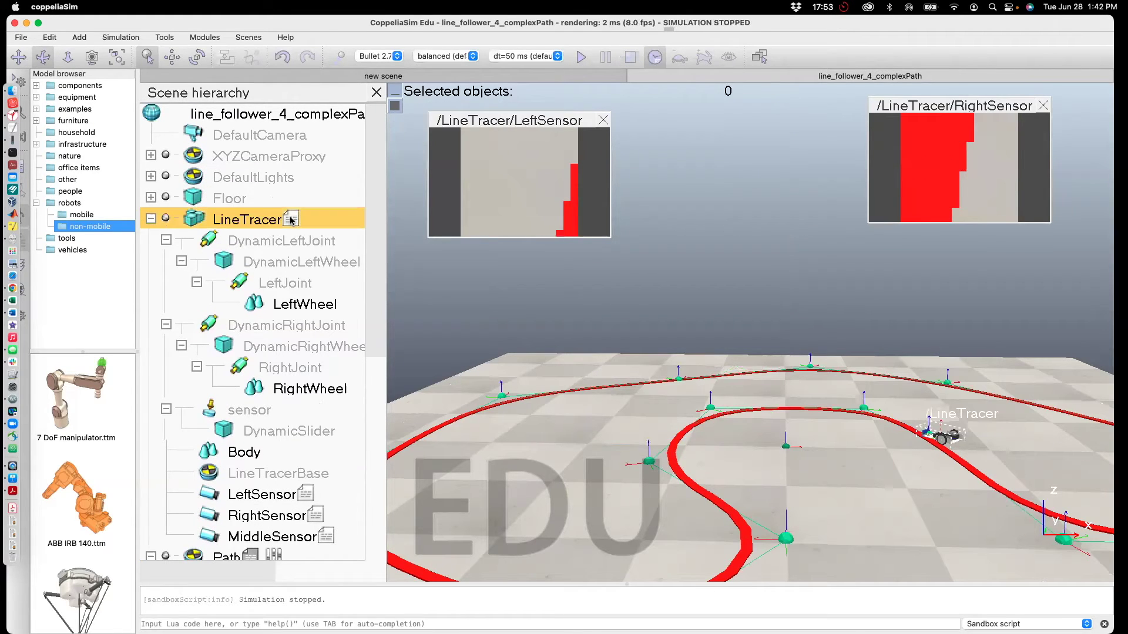
{"action": "double_click", "coordinate": [290, 220]}
{"action": "scroll", "coordinate": [344, 230], "scroll_direction": "down", "scroll_amount": 4}
{"action": "scroll", "coordinate": [344, 230], "scroll_direction": "up", "scroll_amount": 2}
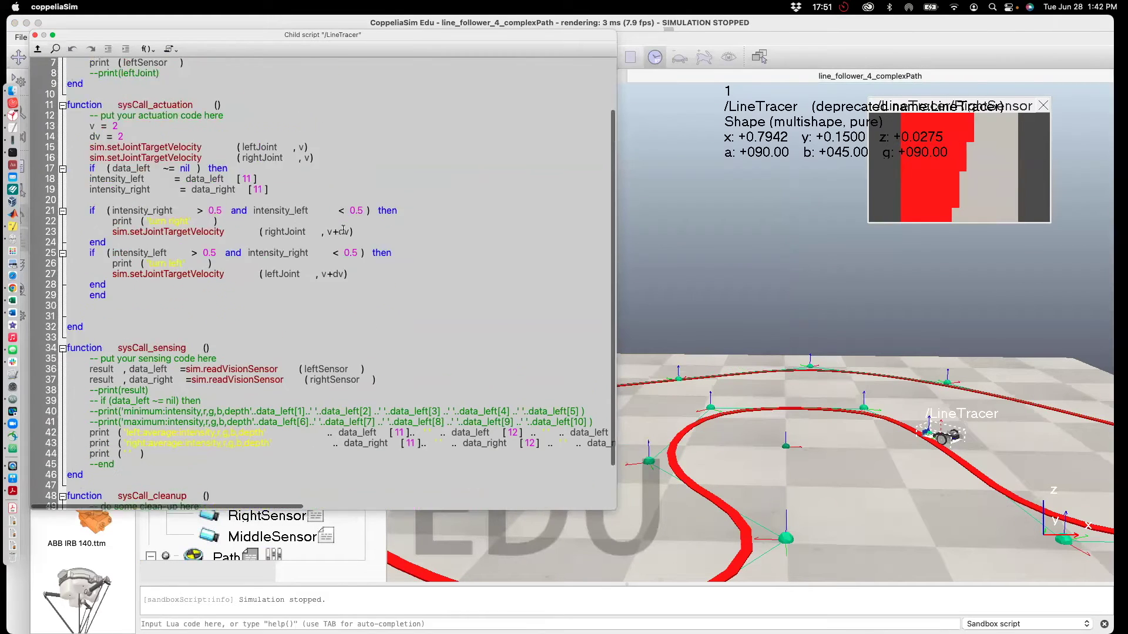
{"action": "scroll", "coordinate": [343, 230], "scroll_direction": "up", "scroll_amount": 2}
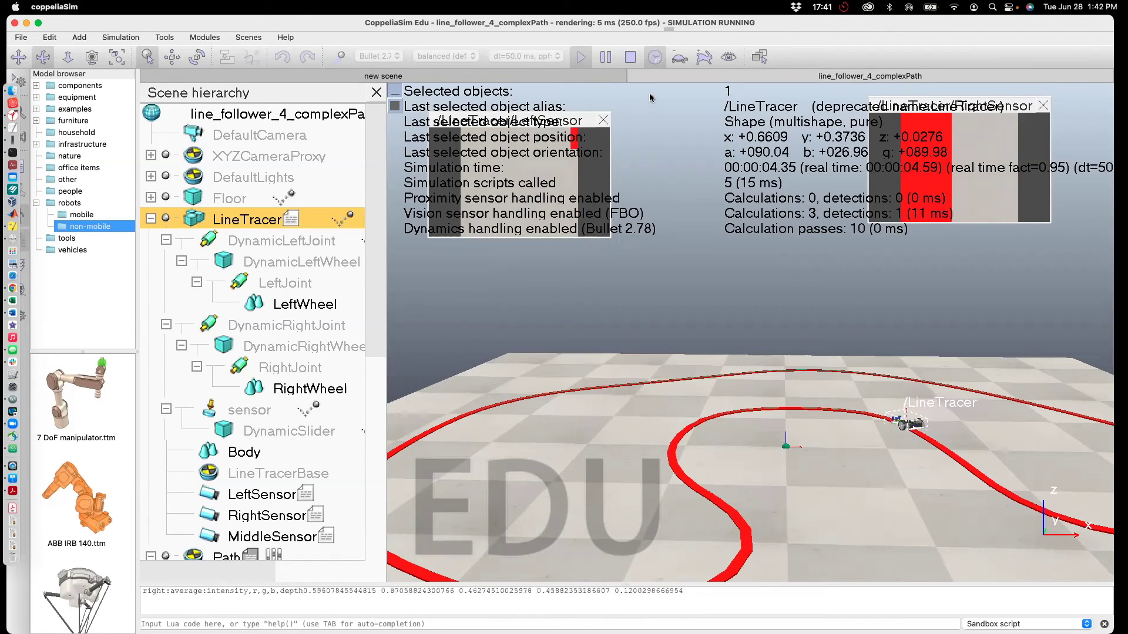
- Stop the simulation and orbit and zoom to a near top-down view of the red track
{"action": "left_click", "coordinate": [630, 58]}
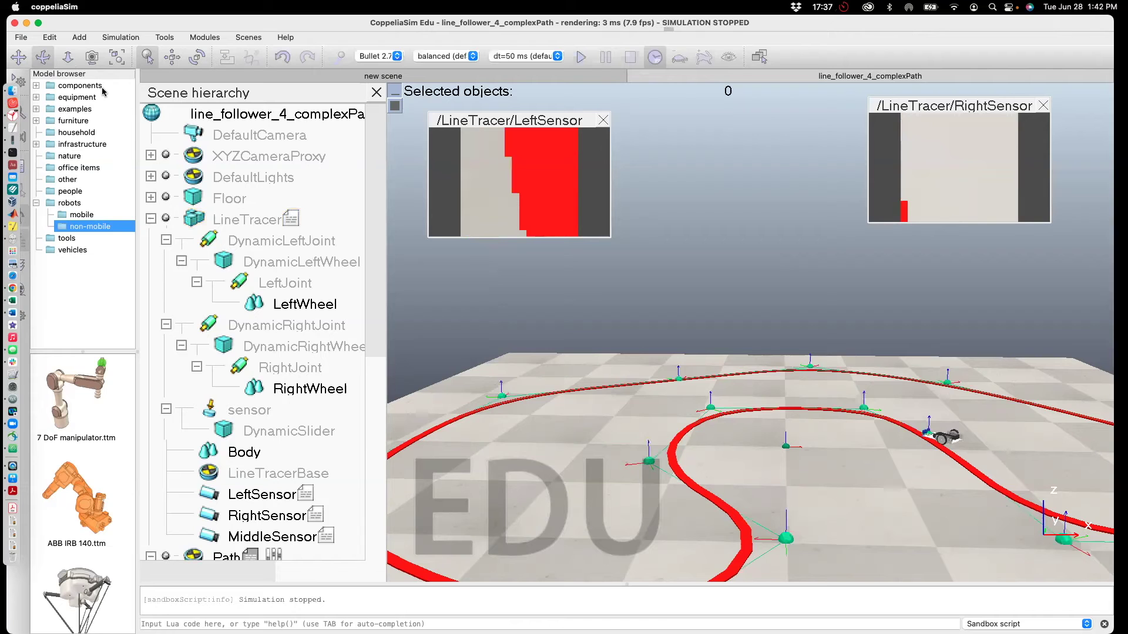
{"action": "left_click_drag", "start_coordinate": [650, 467], "coordinate": [657, 587]}
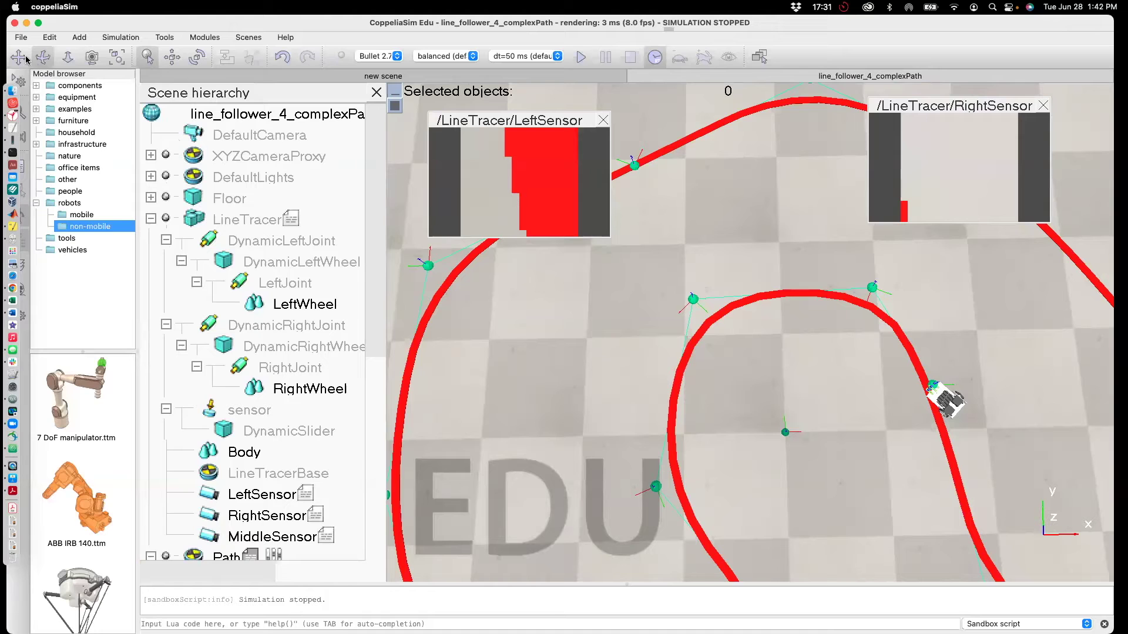
{"action": "left_click", "coordinate": [47, 58]}
{"action": "scroll", "coordinate": [619, 459], "scroll_direction": "down", "scroll_amount": 5}
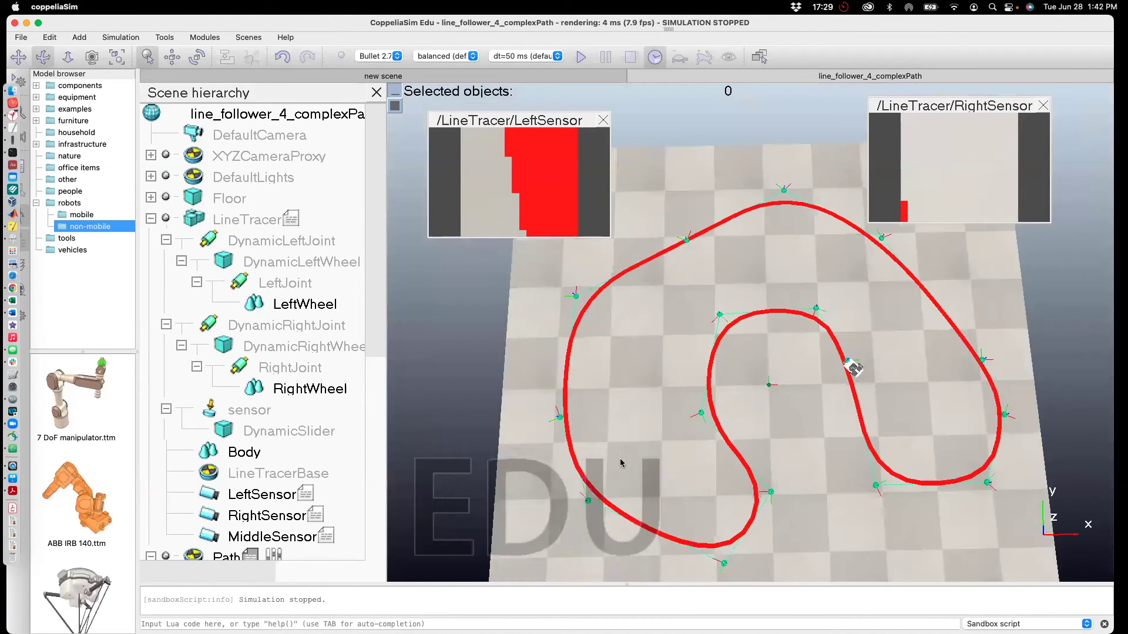
{"action": "scroll", "coordinate": [621, 461], "scroll_direction": "up", "scroll_amount": 3}
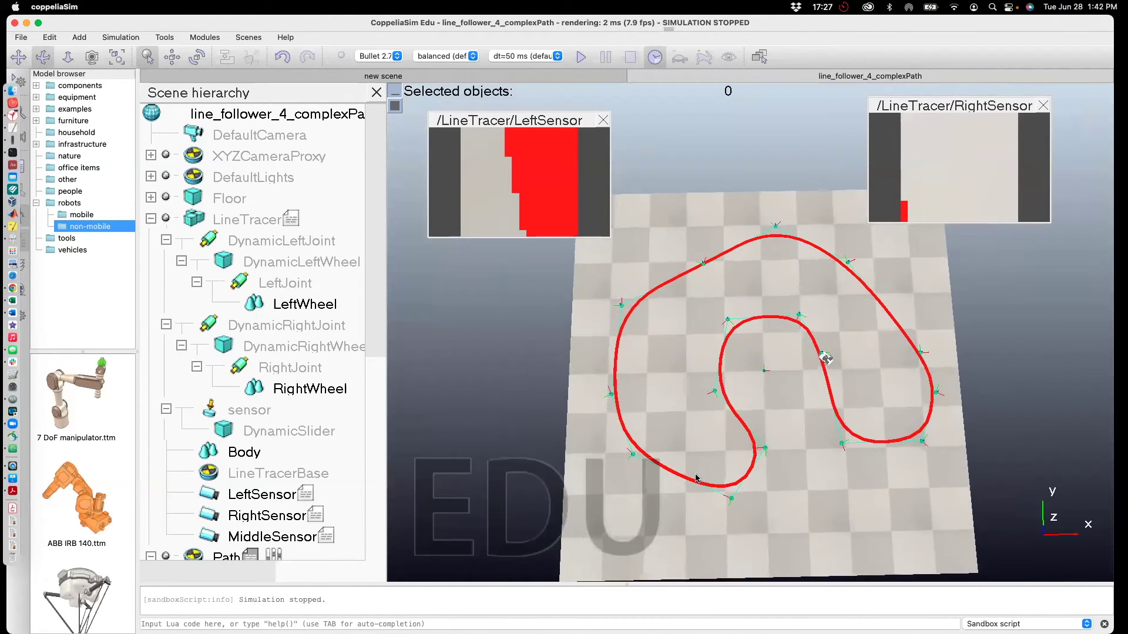
{"action": "left_click_drag", "start_coordinate": [605, 413], "coordinate": [603, 437]}
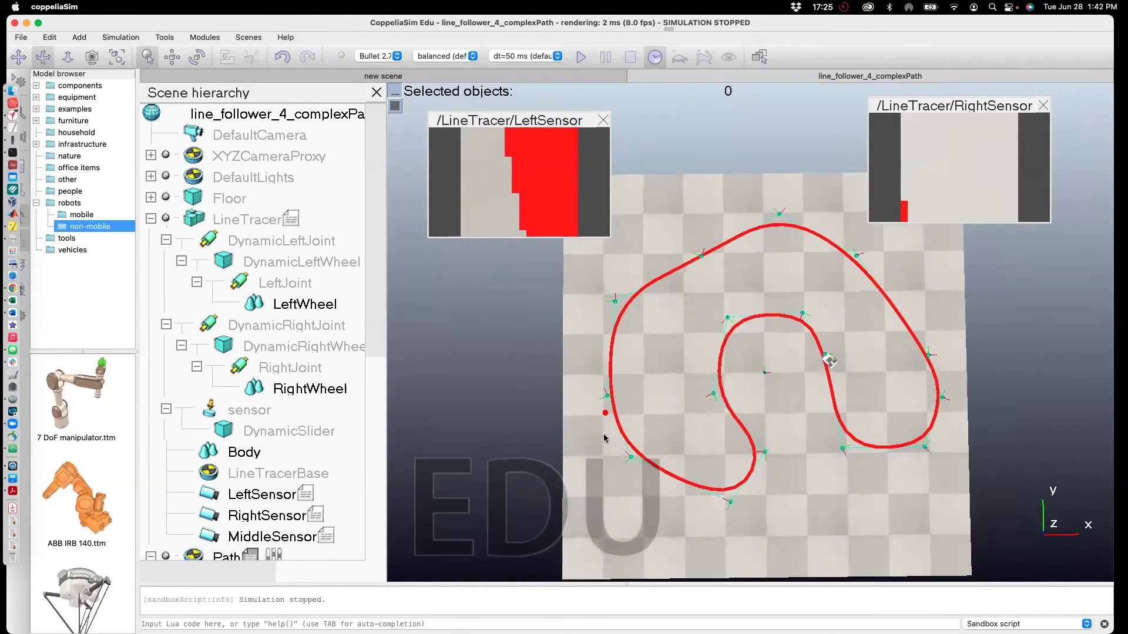
{"action": "scroll", "coordinate": [604, 437], "scroll_direction": "up", "scroll_amount": 3}
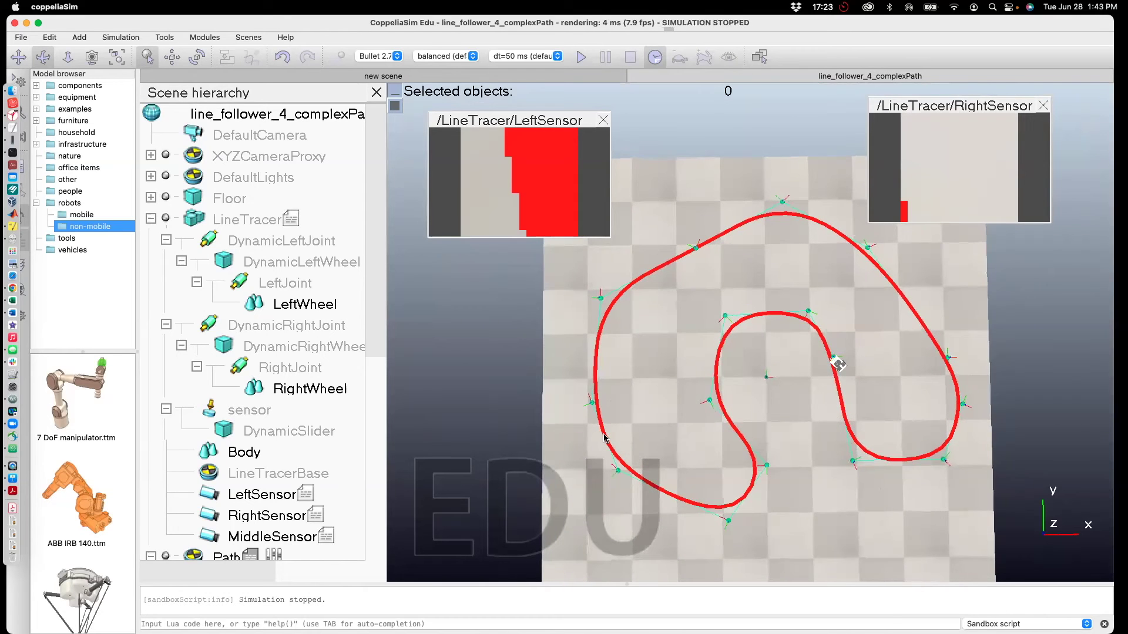
{"action": "scroll", "coordinate": [604, 438], "scroll_direction": "up", "scroll_amount": 3}
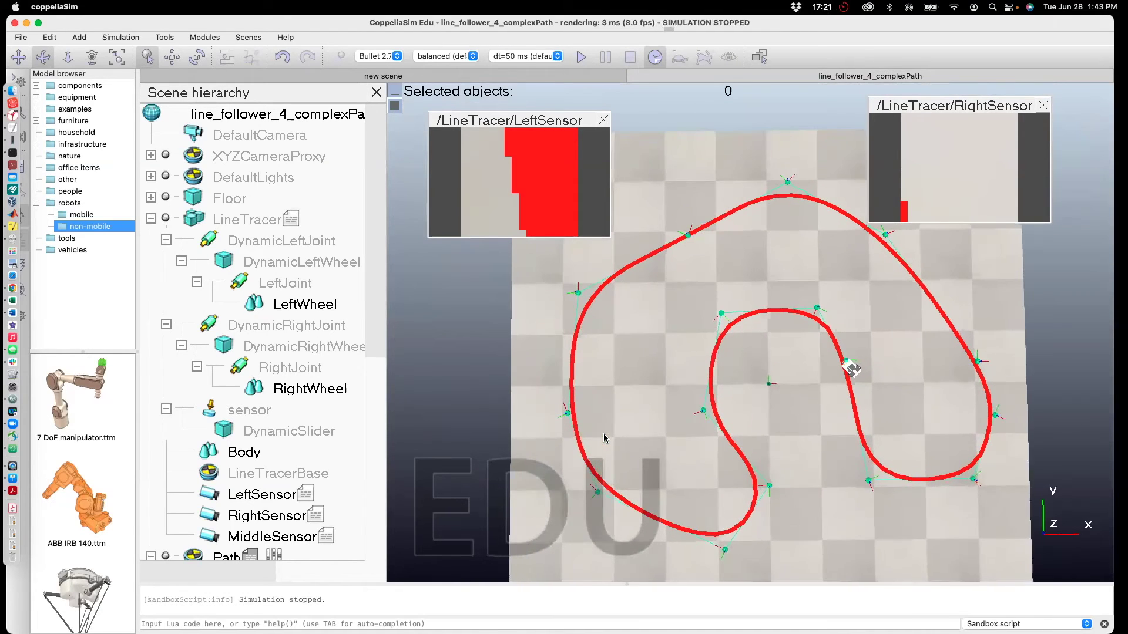
{"action": "scroll", "coordinate": [849, 230], "scroll_direction": "up", "scroll_amount": 1}
- Move the RightSensor preview window to the right, off the track
{"action": "left_click_drag", "start_coordinate": [922, 106], "coordinate": [960, 104]}
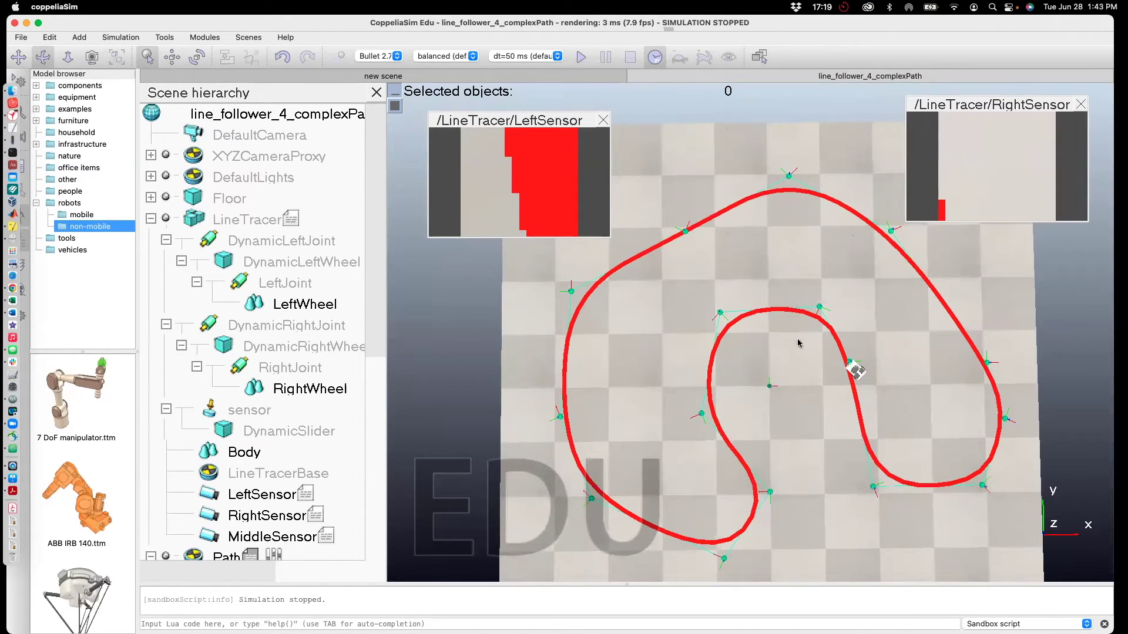
{"action": "scroll", "coordinate": [788, 375], "scroll_direction": "up", "scroll_amount": 1}
{"action": "scroll", "coordinate": [788, 375], "scroll_direction": "up", "scroll_amount": 1}
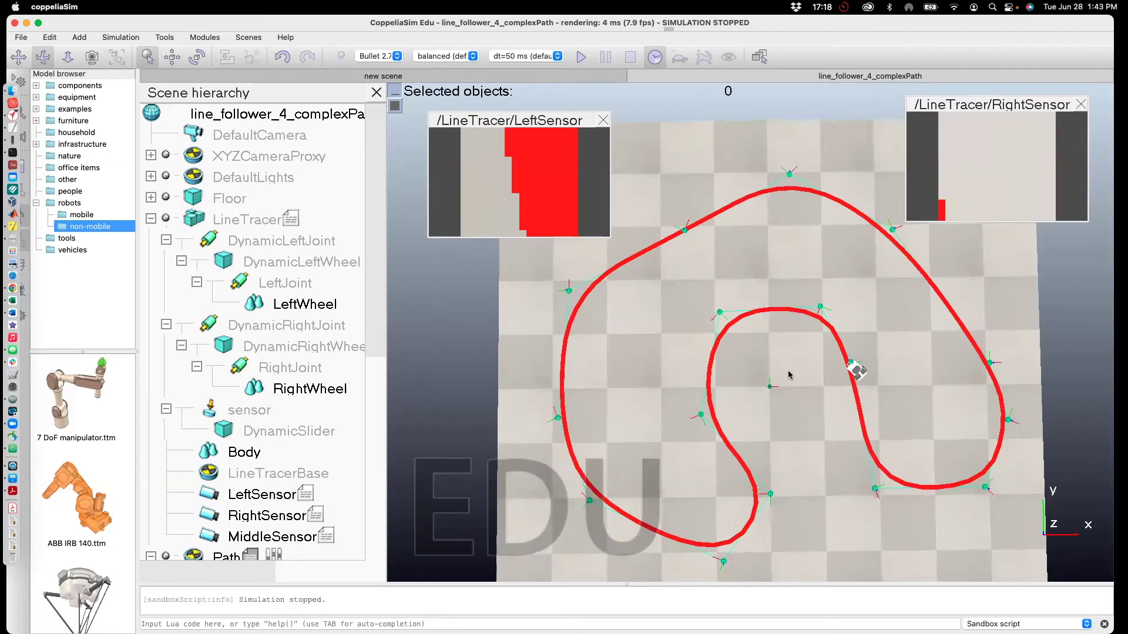
- Run the simulation briefly, then run the LineTracer around the outer red loop again and stop it
{"action": "left_click", "coordinate": [580, 57]}
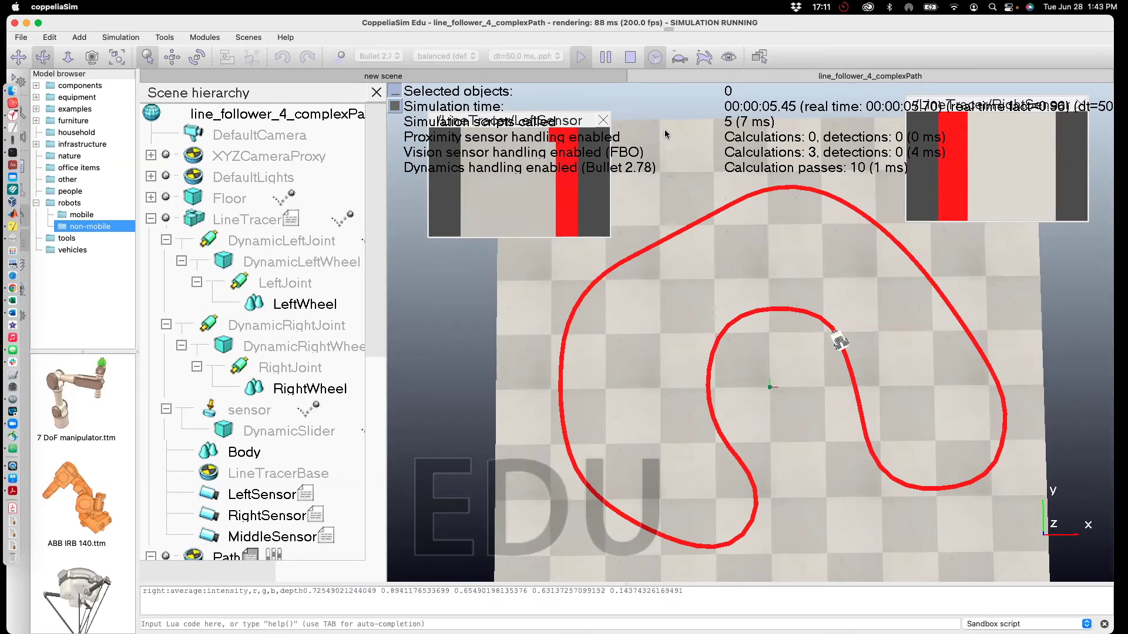
{"action": "left_click", "coordinate": [629, 56]}
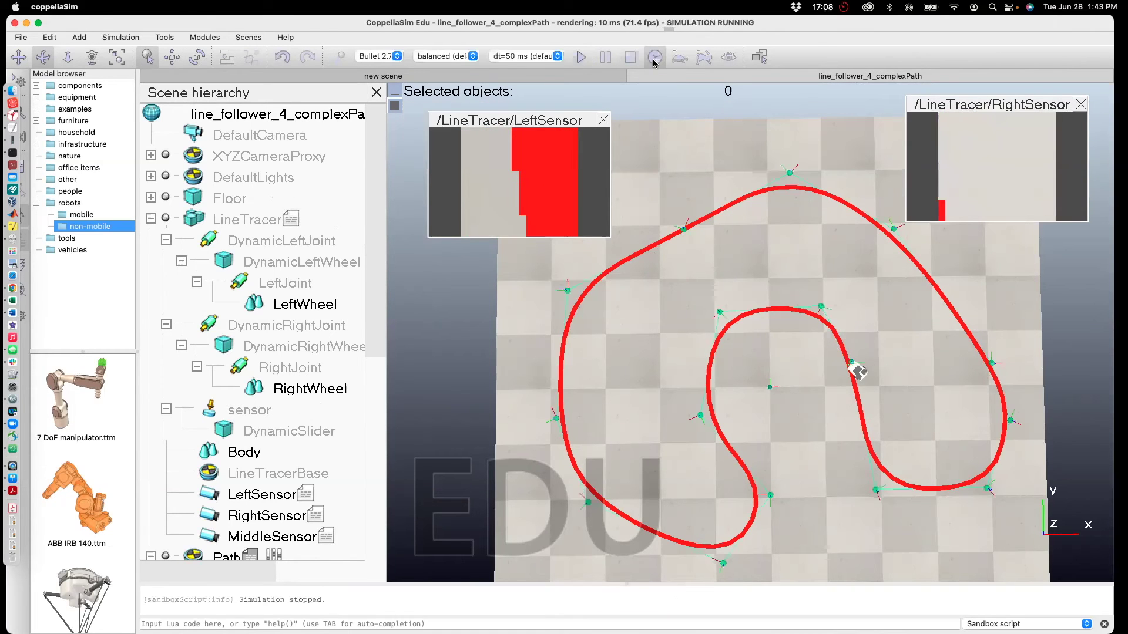
{"action": "left_click", "coordinate": [579, 57]}
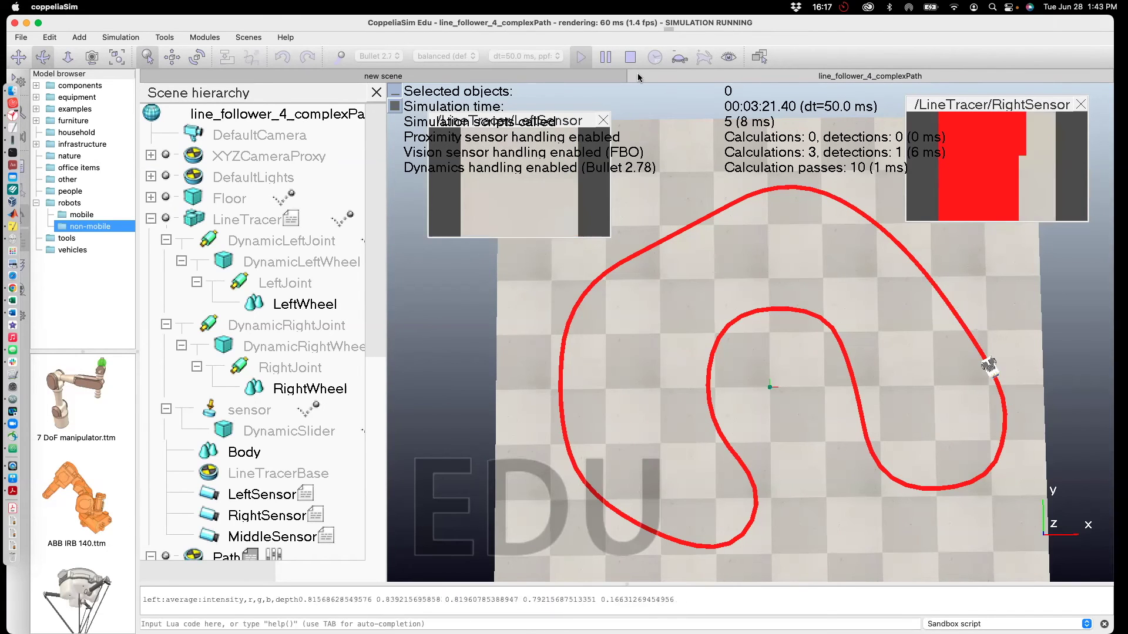
{"action": "left_click", "coordinate": [630, 57]}
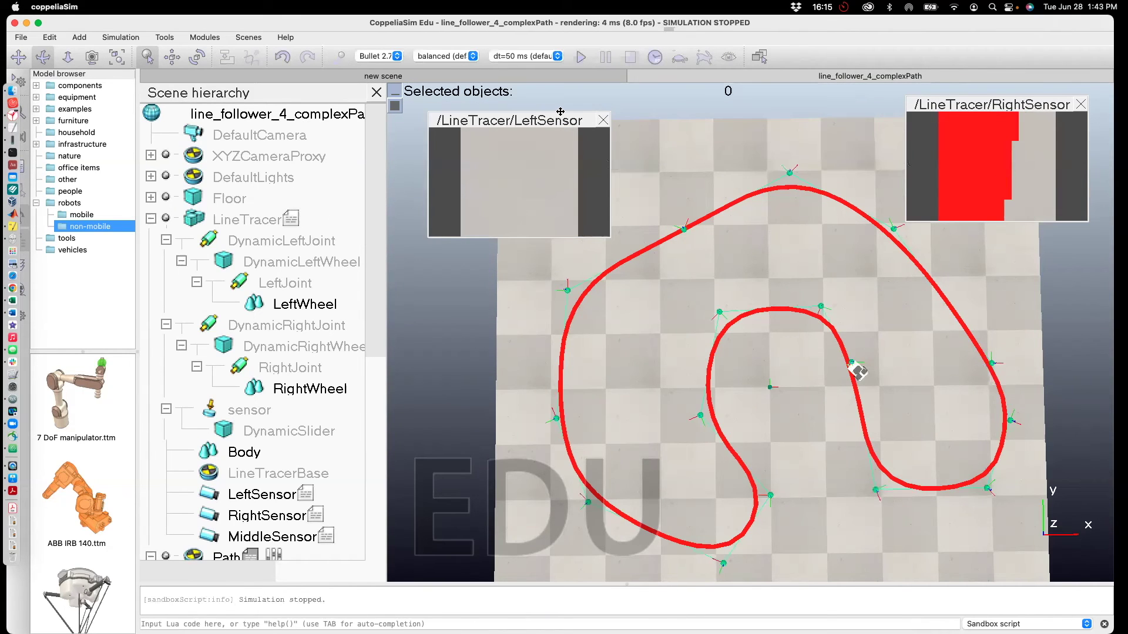
- Change v from 2 to 5 and dv from 2 to 8 on lines 13–14 of the LineTracer script
{"action": "double_click", "coordinate": [290, 221]}
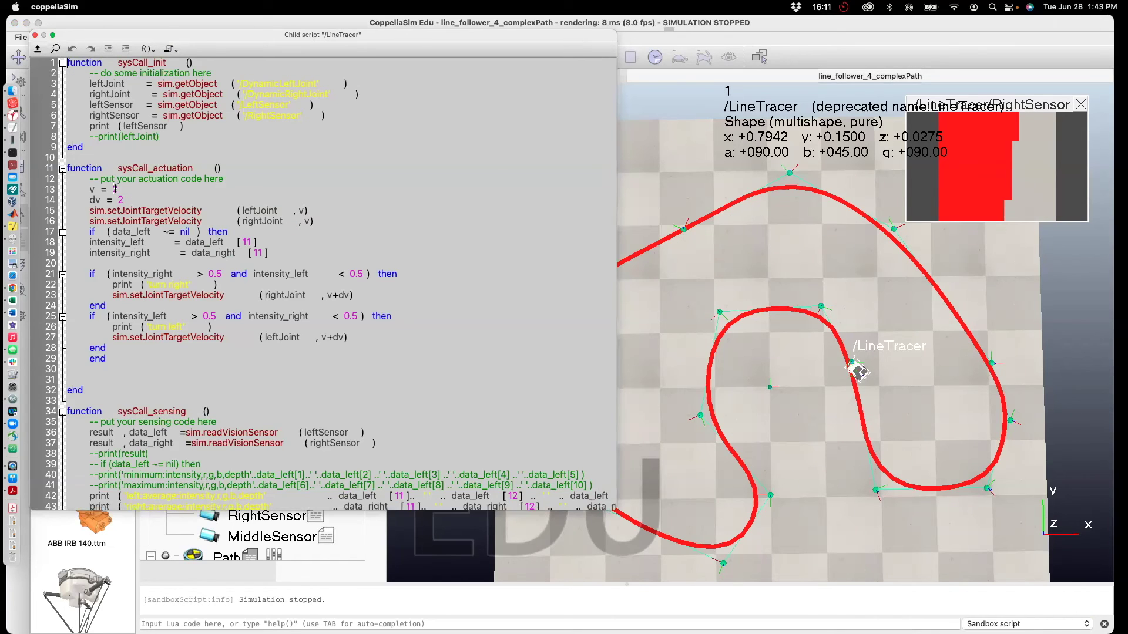
{"action": "double_click", "coordinate": [115, 189]}
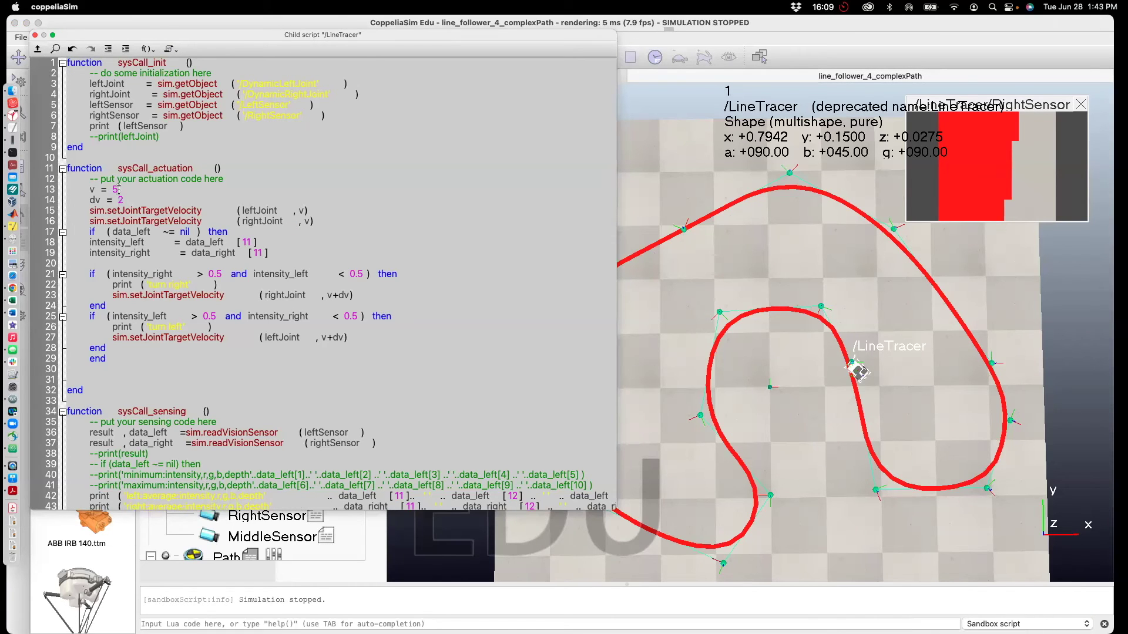
{"action": "key", "text": "Down"}
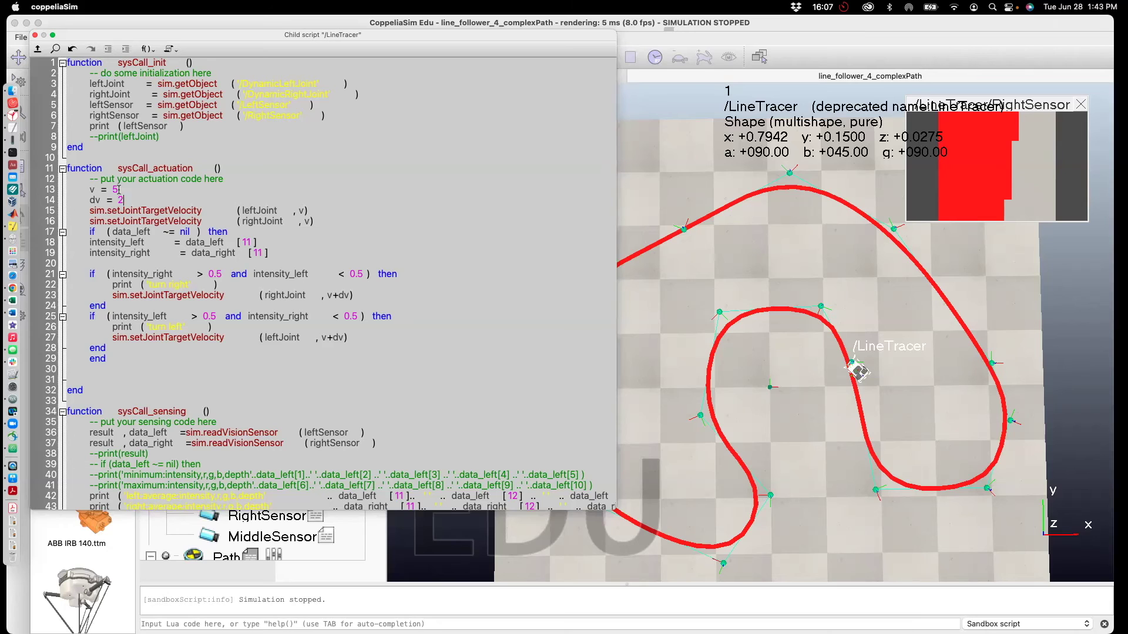
{"action": "type", "text": "8"}
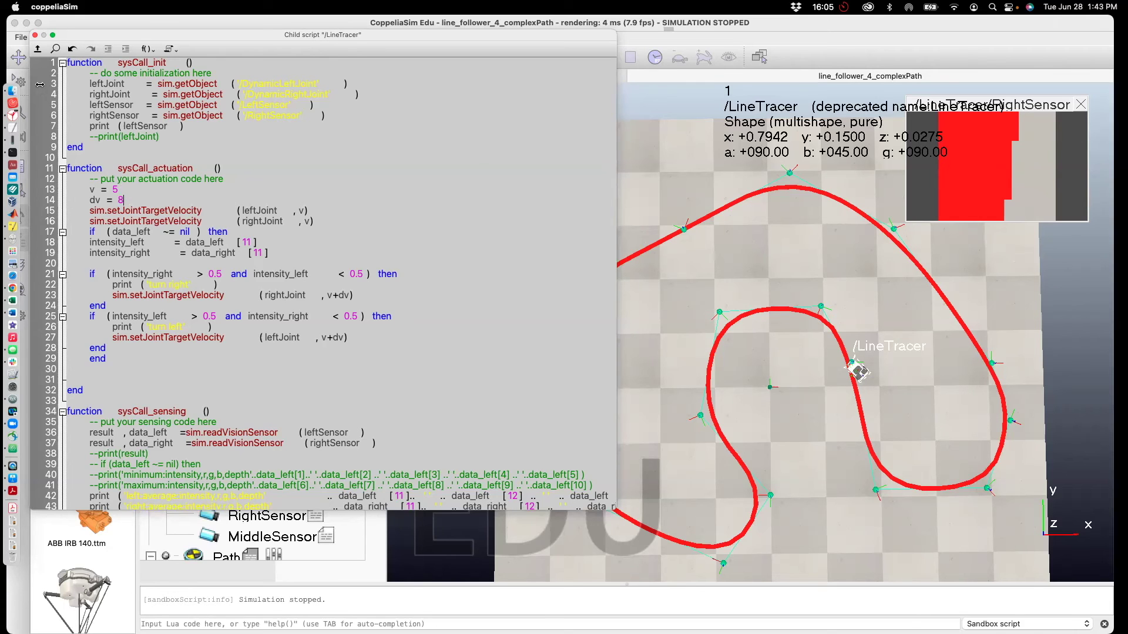
{"action": "left_click", "coordinate": [34, 36]}
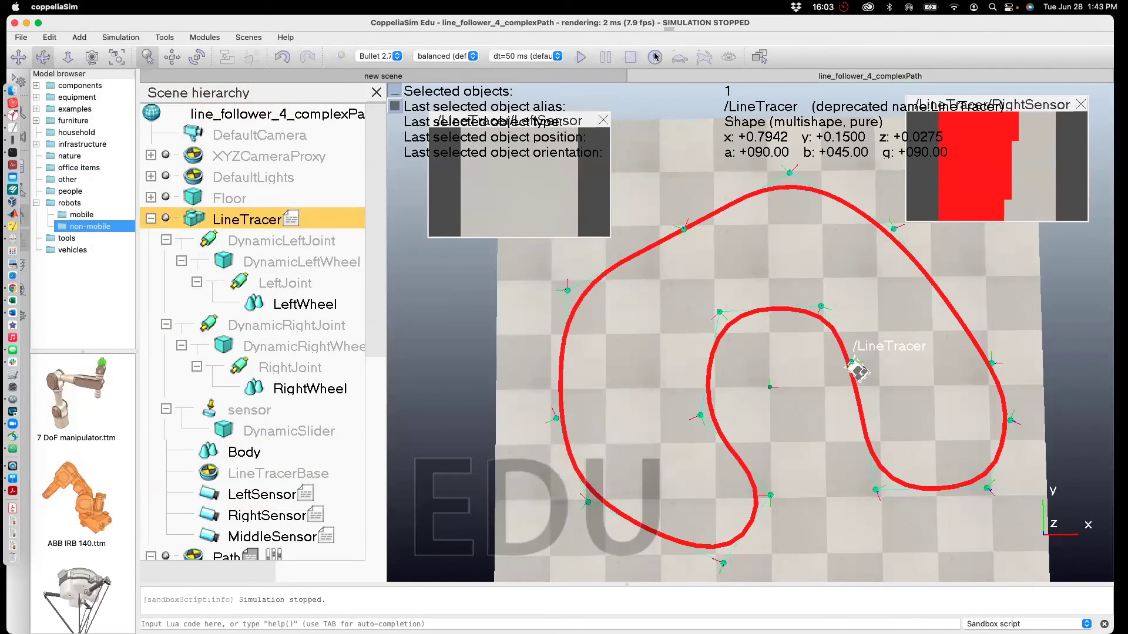
- Switch the simulation to non-real-time mode
{"action": "left_click", "coordinate": [655, 57]}
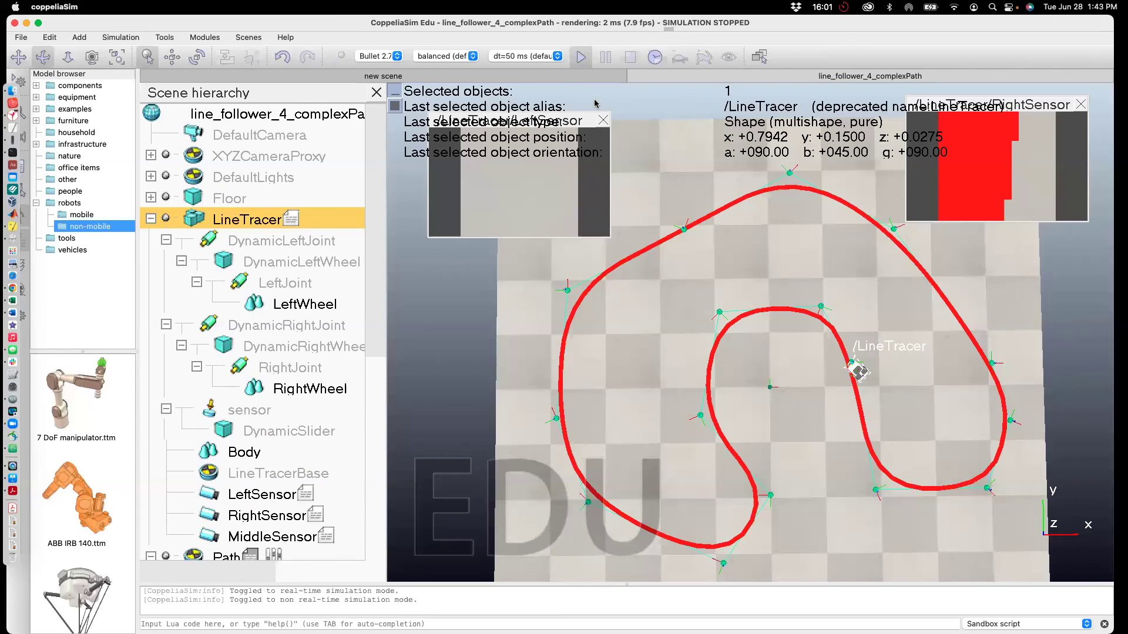